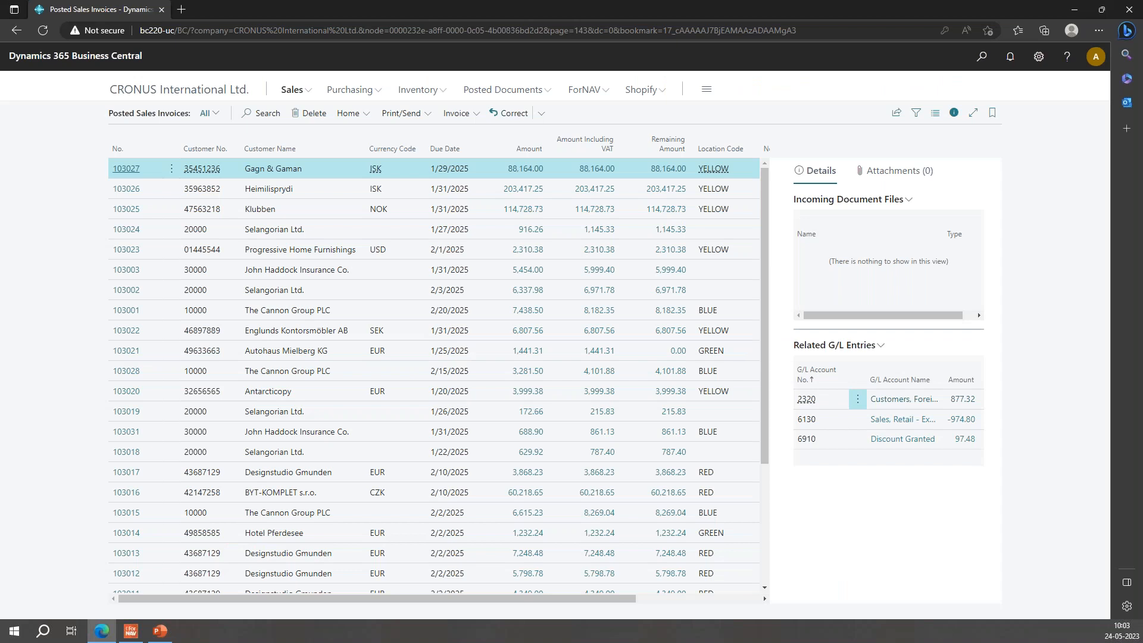
# Search for "bank account selec" and open the Bank Account Selections page
pyautogui.click(236, 90)
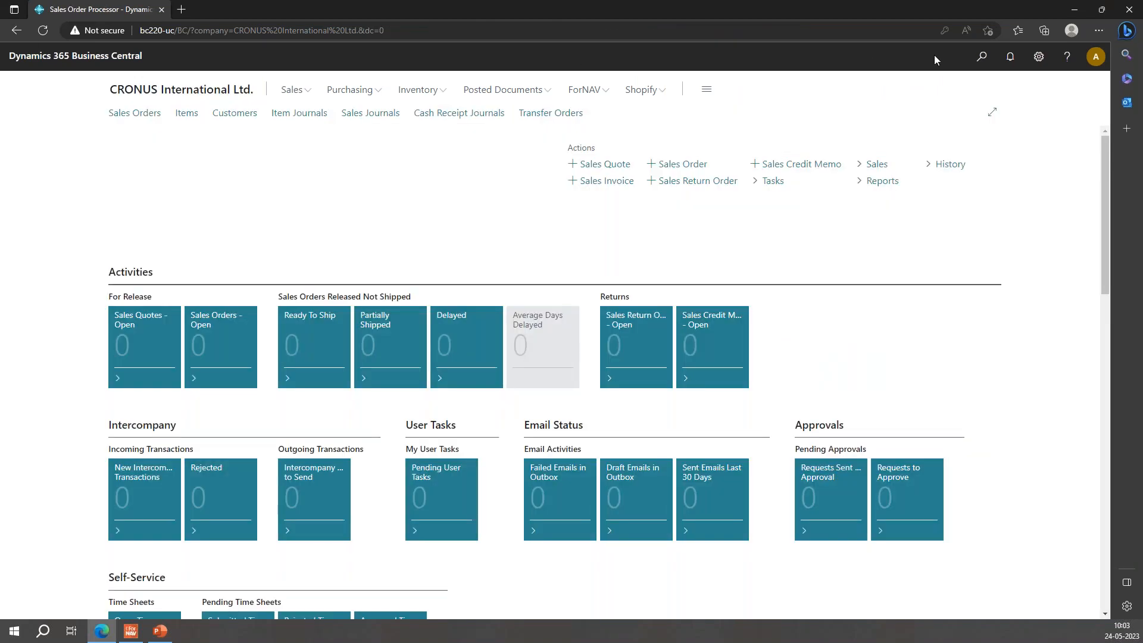
pyautogui.click(984, 59)
pyautogui.write('bank account s')
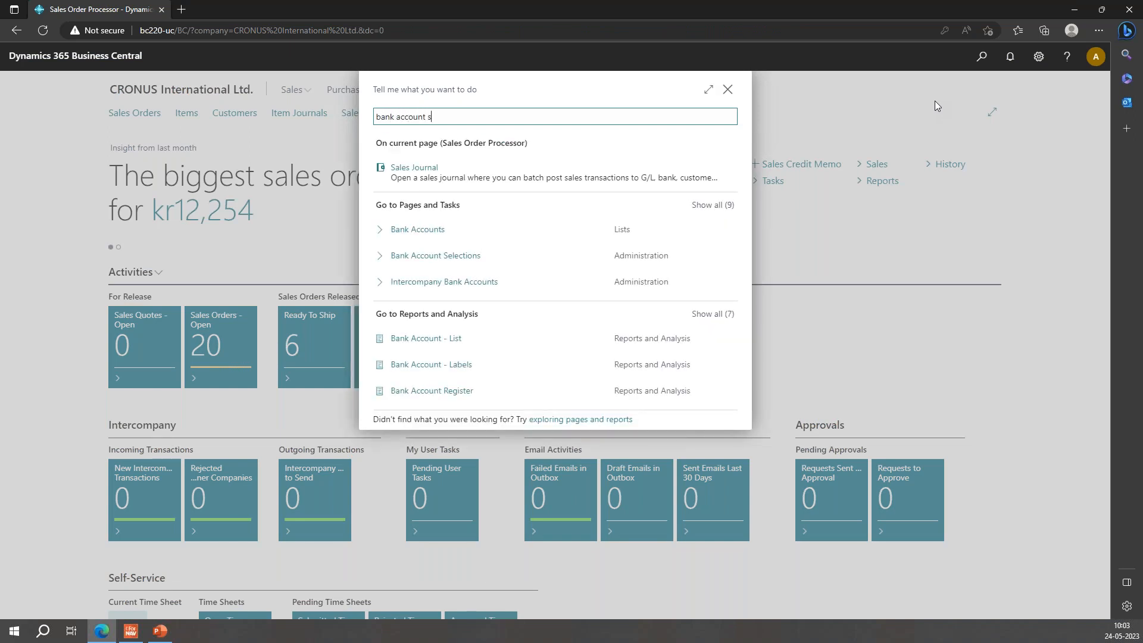
pyautogui.write('elec')
pyautogui.press('Down')
pyautogui.press('Down')
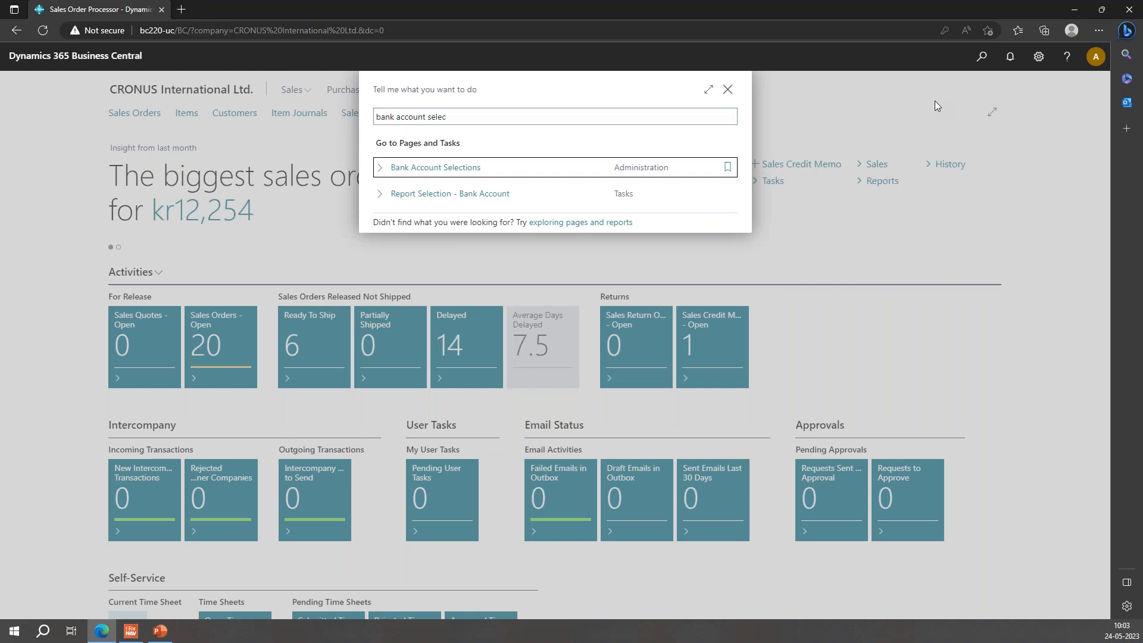
pyautogui.press('Return')
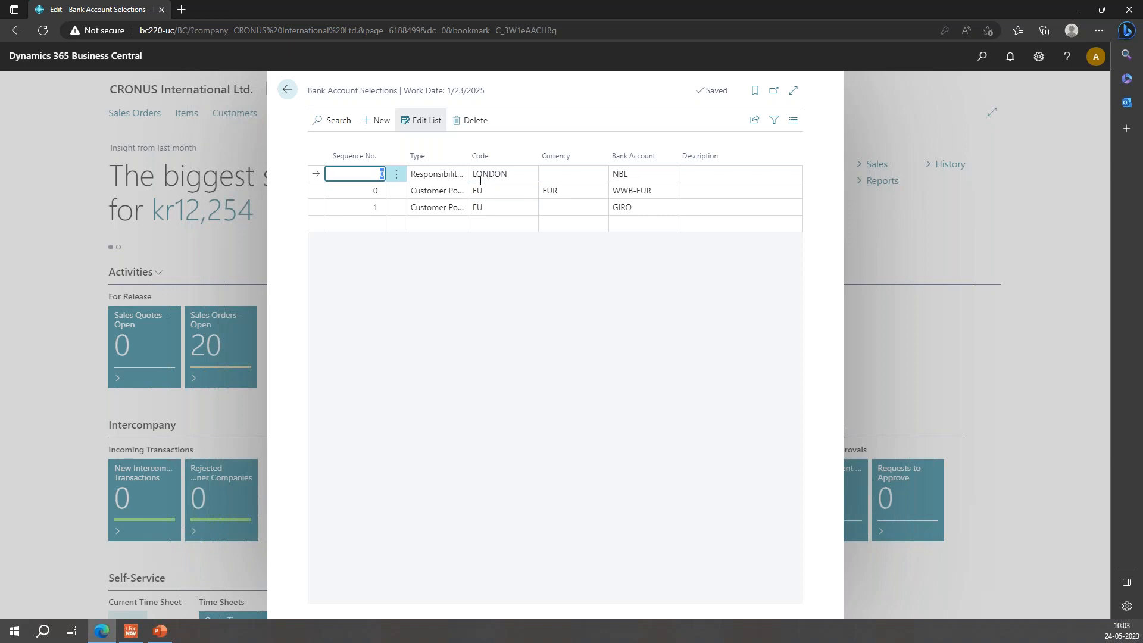
# Review the type options and responsibility center codes for the LONDON line, keeping Responsibility Center as its type
pyautogui.click(443, 177)
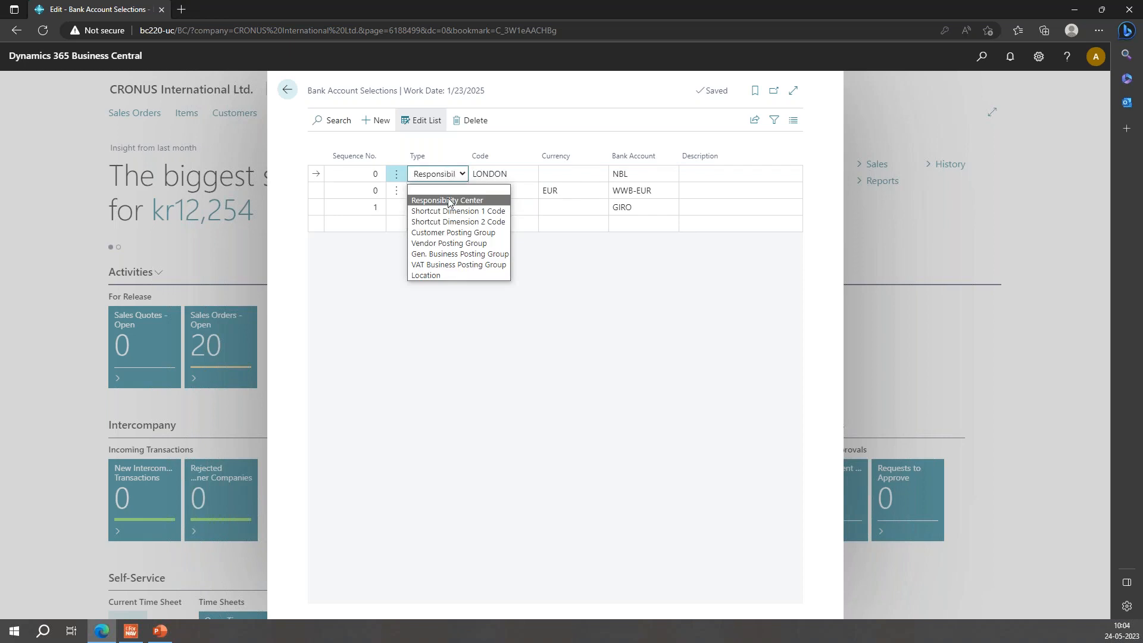
pyautogui.click(449, 200)
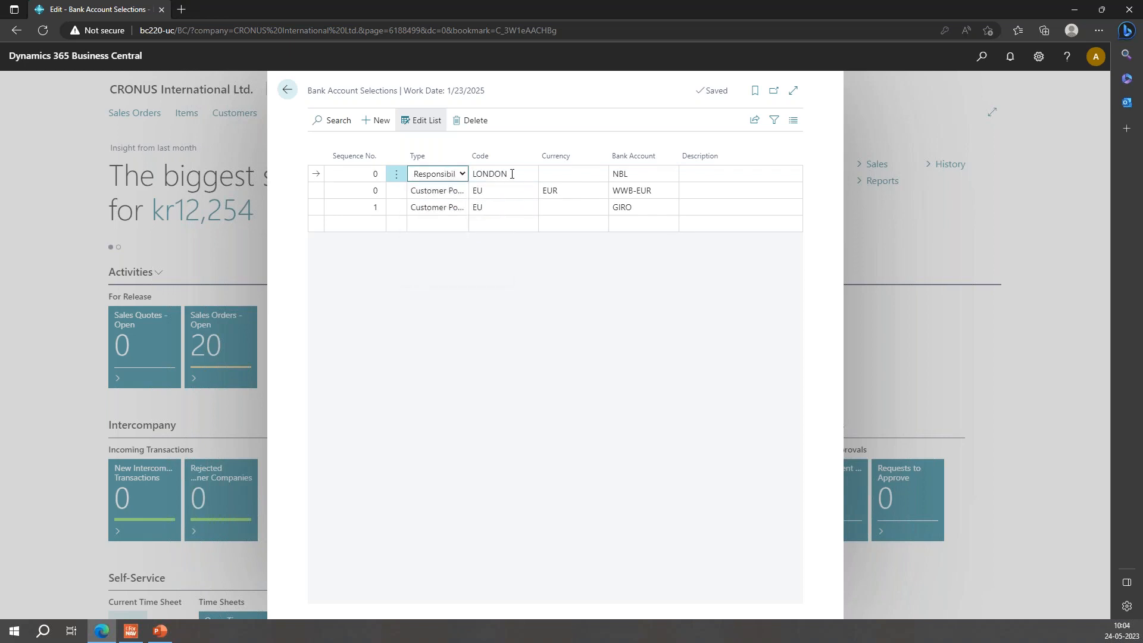
pyautogui.click(512, 173)
pyautogui.click(528, 174)
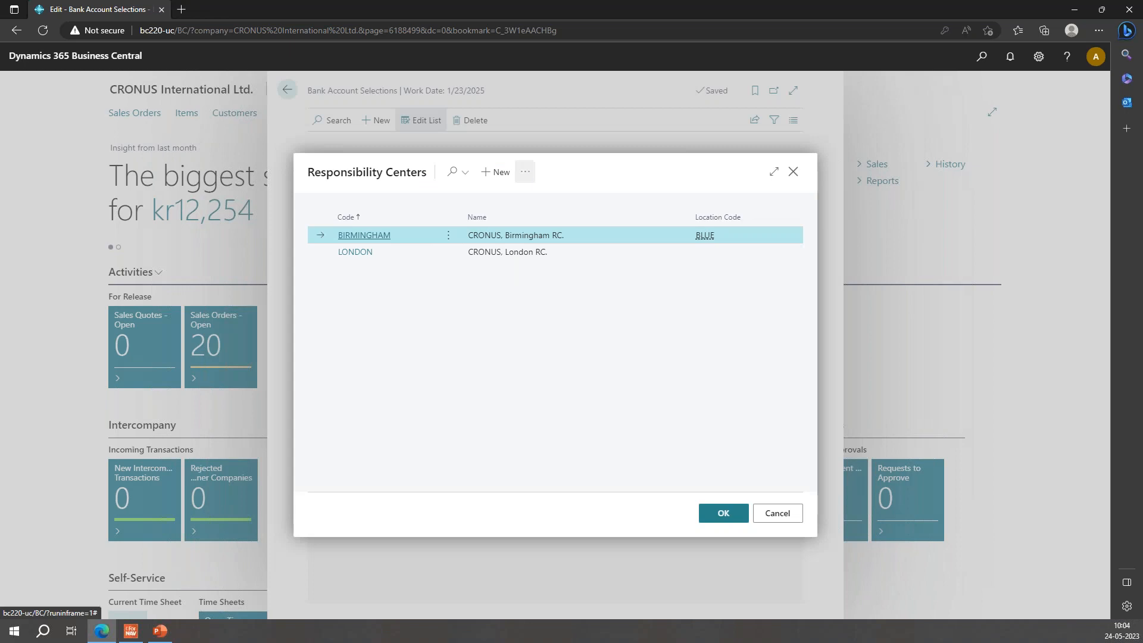
pyautogui.click(402, 252)
pyautogui.click(723, 512)
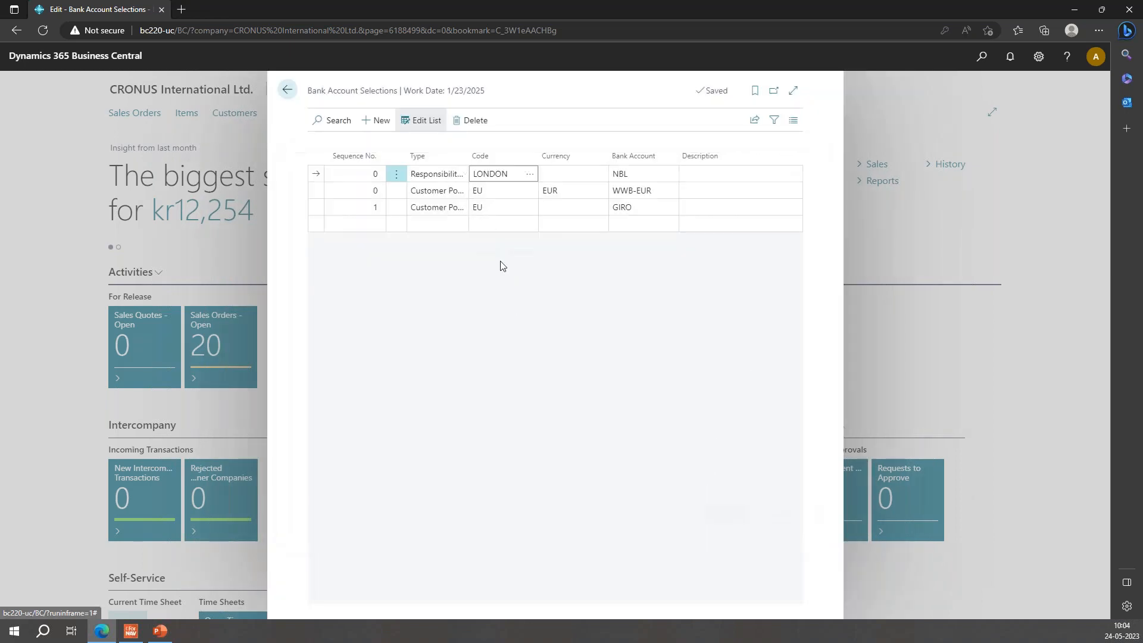
# Review the type options and customer posting group codes for the EU line with currency EUR, keeping Customer Posting Group
pyautogui.click(452, 191)
pyautogui.click(461, 192)
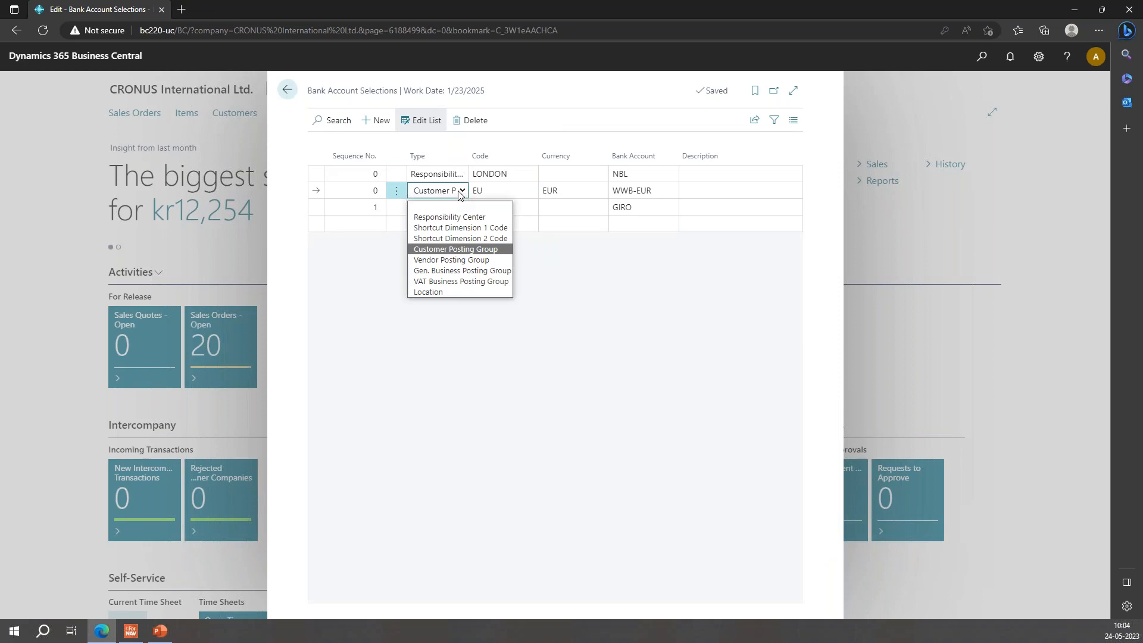
pyautogui.click(470, 250)
pyautogui.click(509, 190)
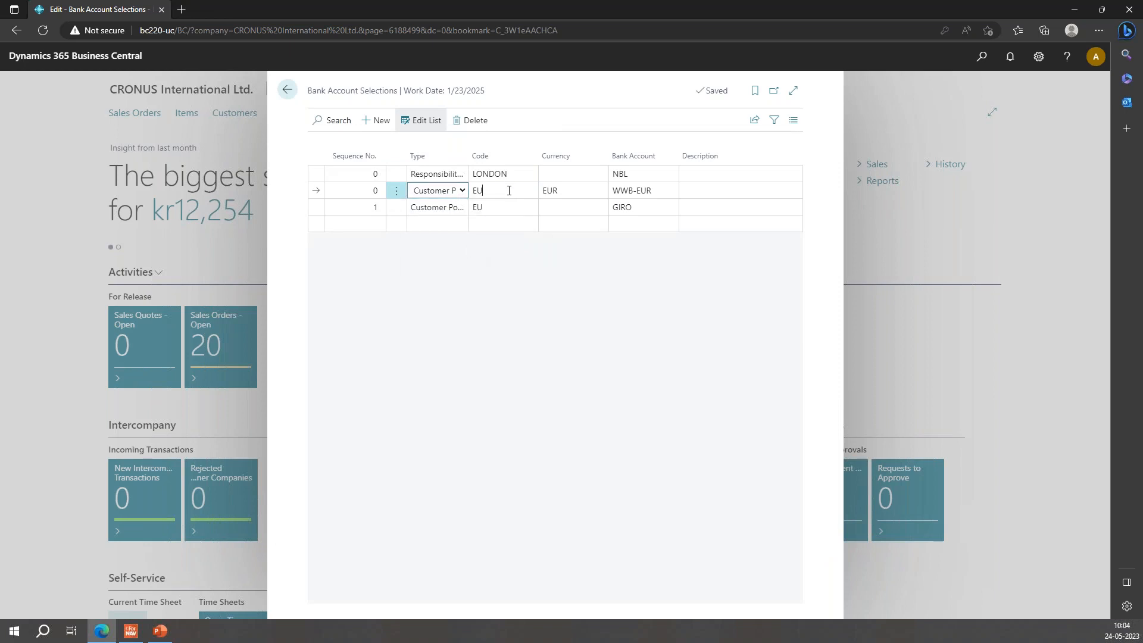
pyautogui.click(533, 191)
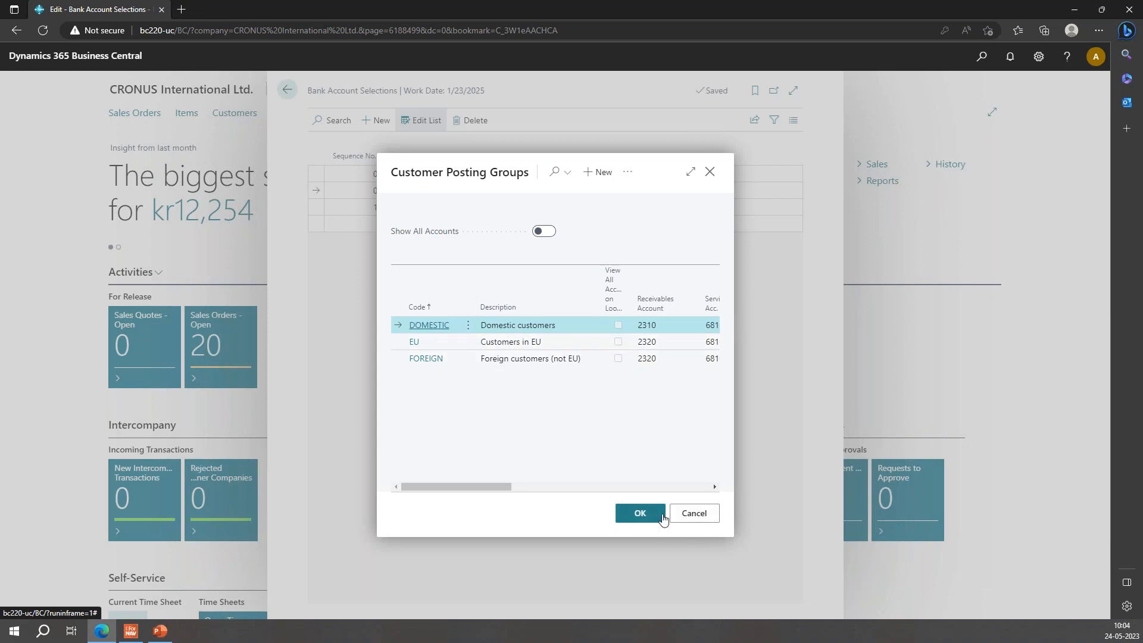
pyautogui.click(442, 345)
pyautogui.click(699, 515)
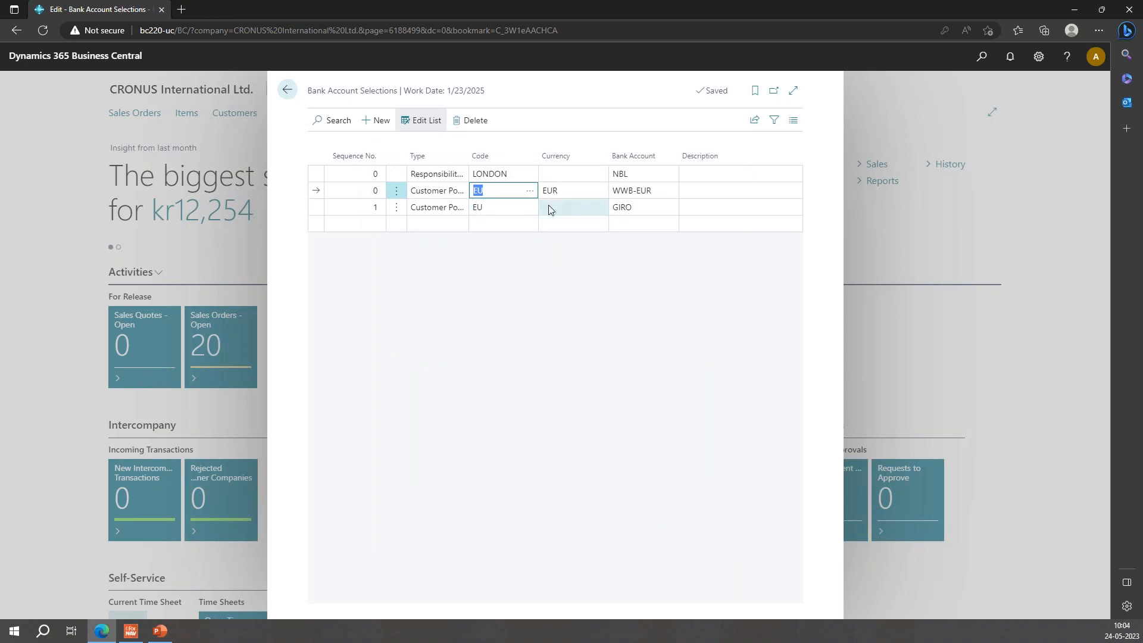
# Examine the currency of the EU line and the currency and bank account choices for the LONDON line
pyautogui.click(559, 188)
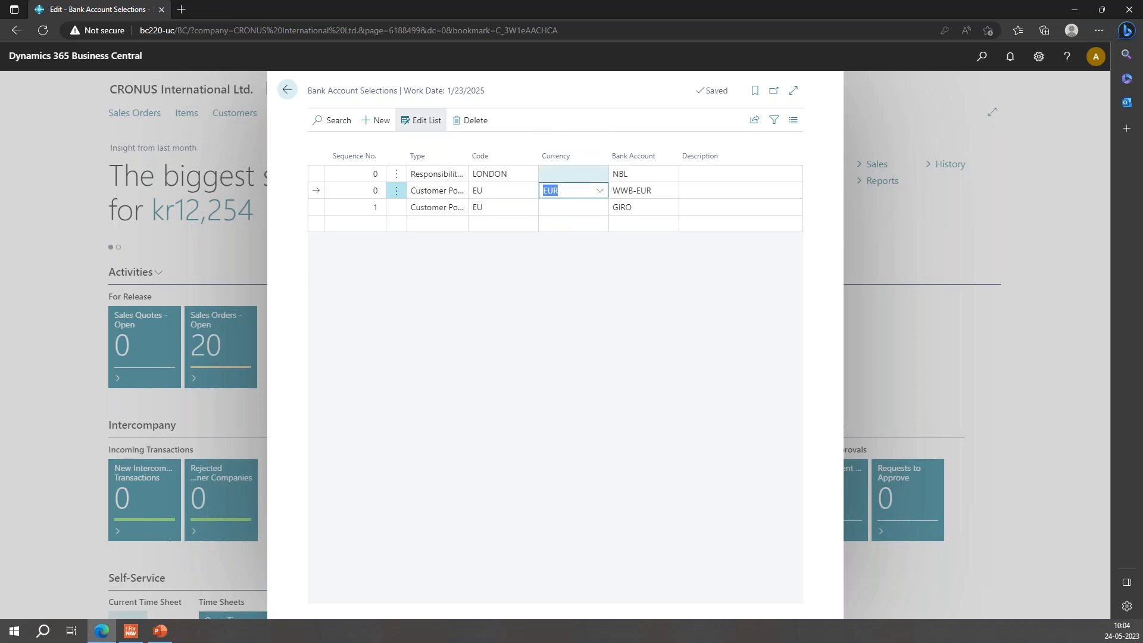
pyautogui.click(592, 174)
pyautogui.click(416, 353)
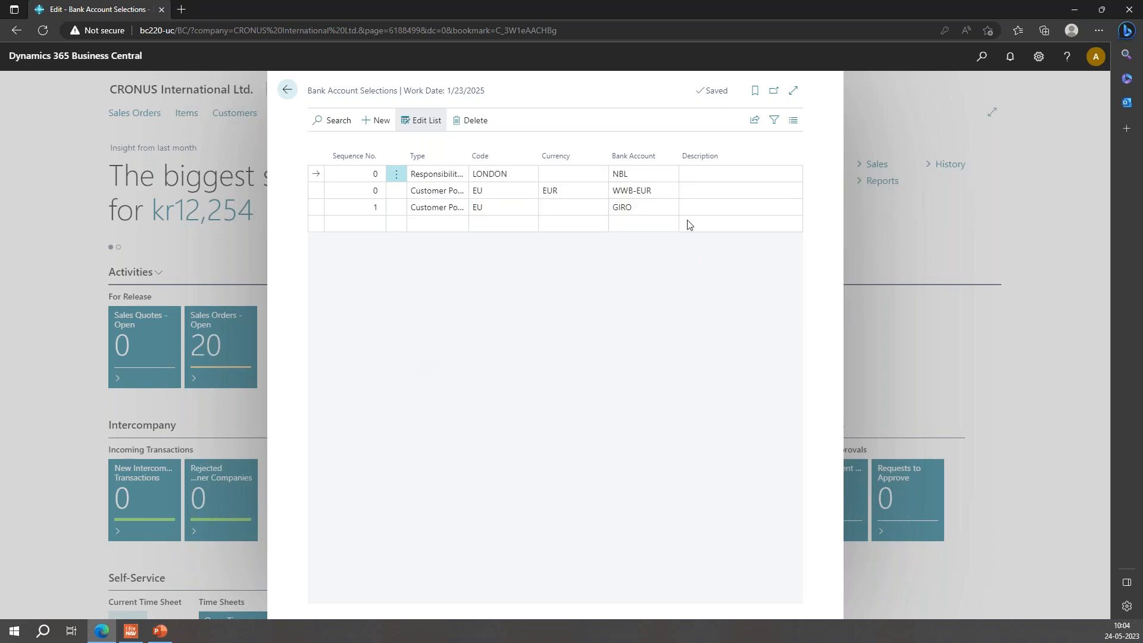
pyautogui.click(646, 172)
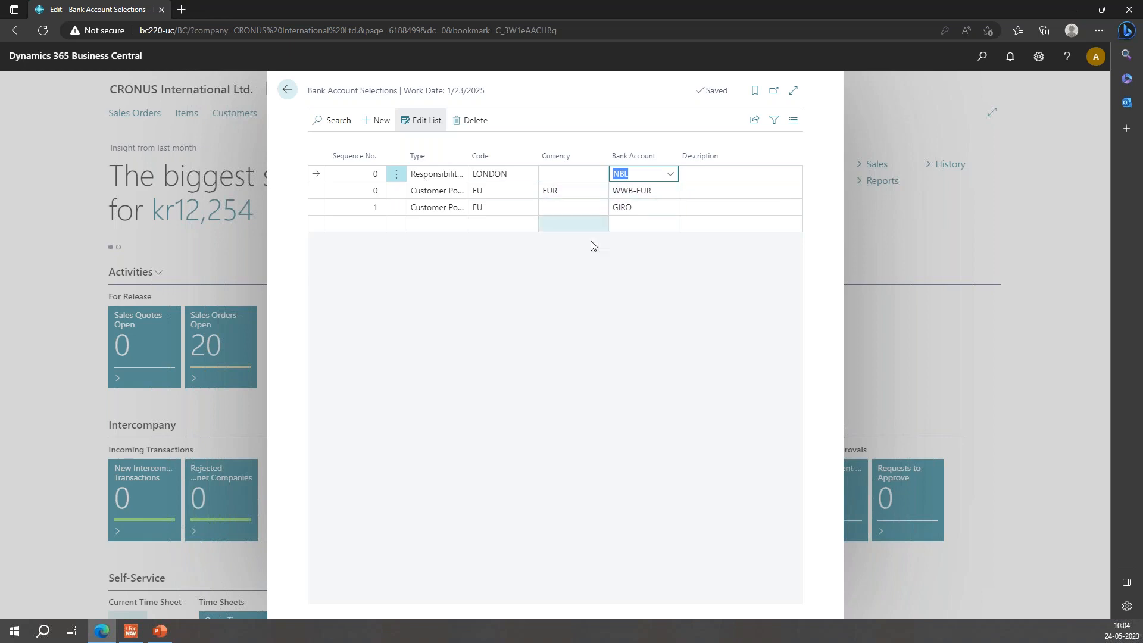
pyautogui.click(669, 177)
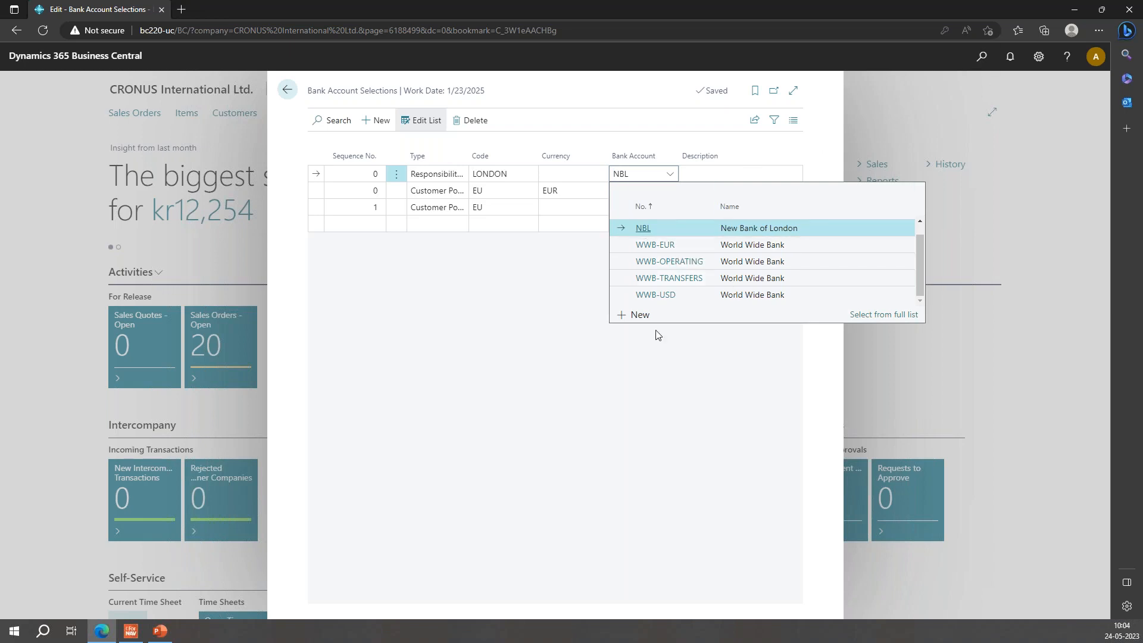
pyautogui.click(404, 453)
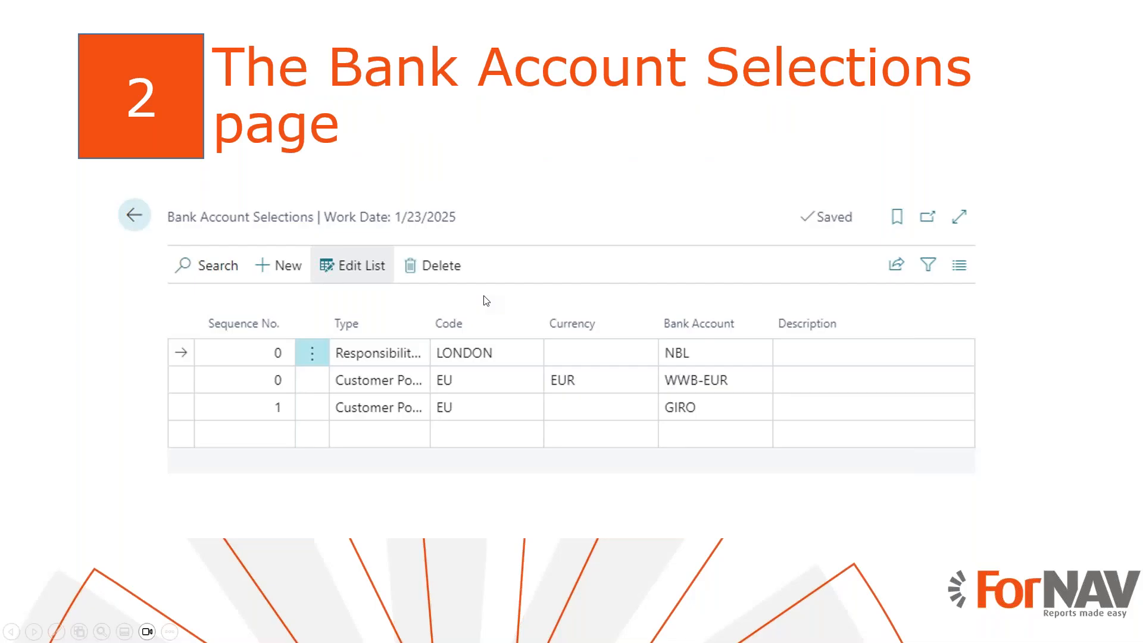
pyautogui.click(484, 296)
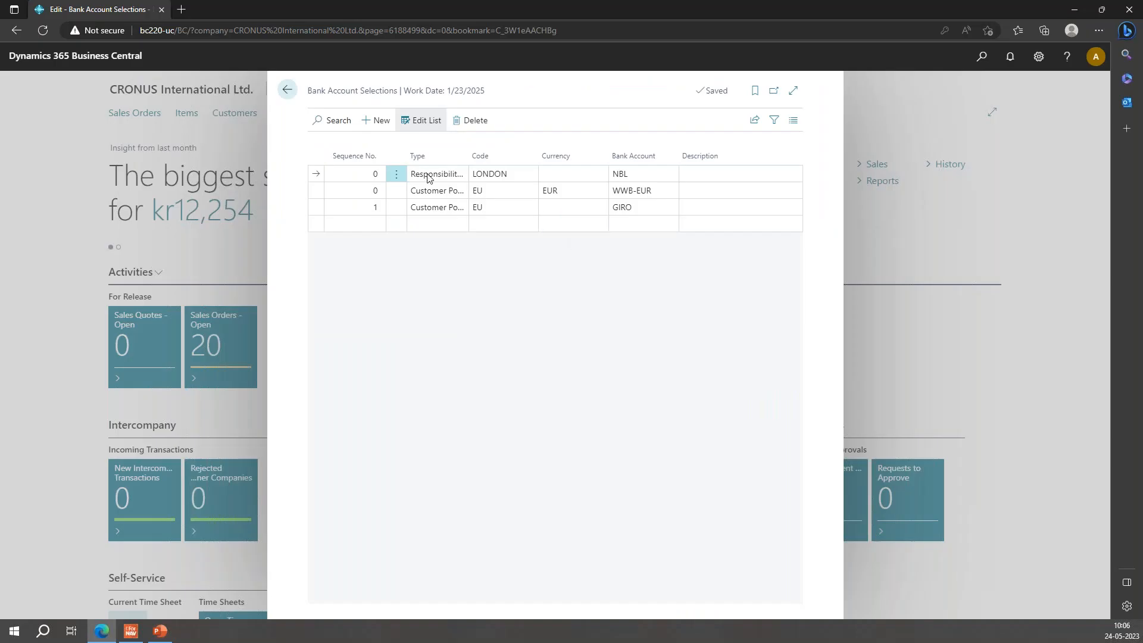
# Delete all three bank account selection lines and close the Bank Account Selections page
pyautogui.click(474, 120)
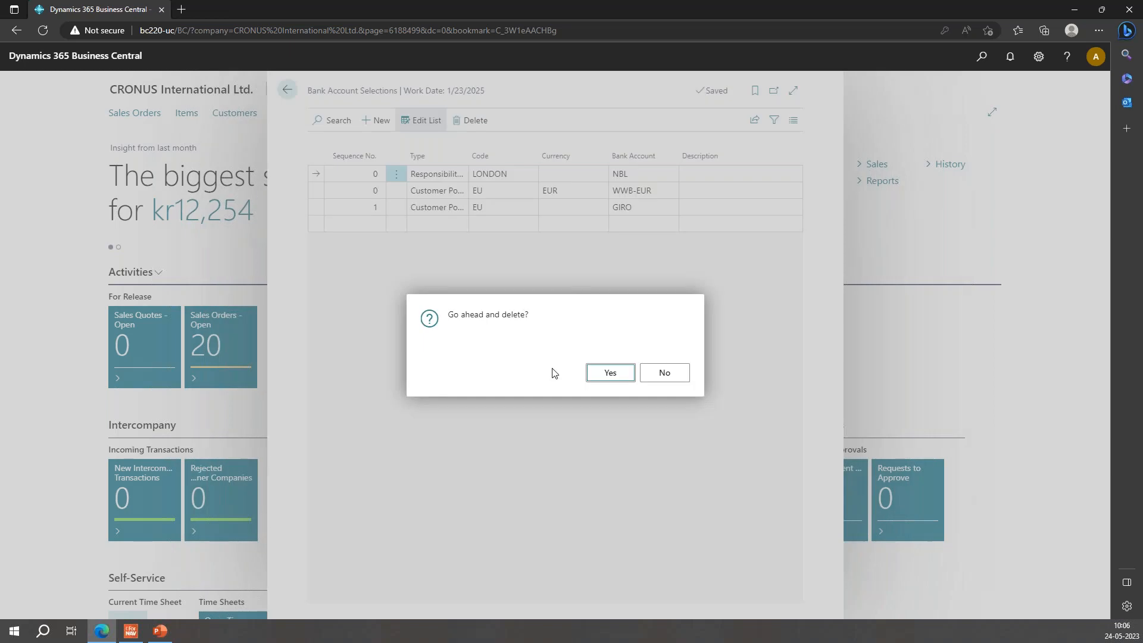
pyautogui.click(603, 375)
pyautogui.click(474, 120)
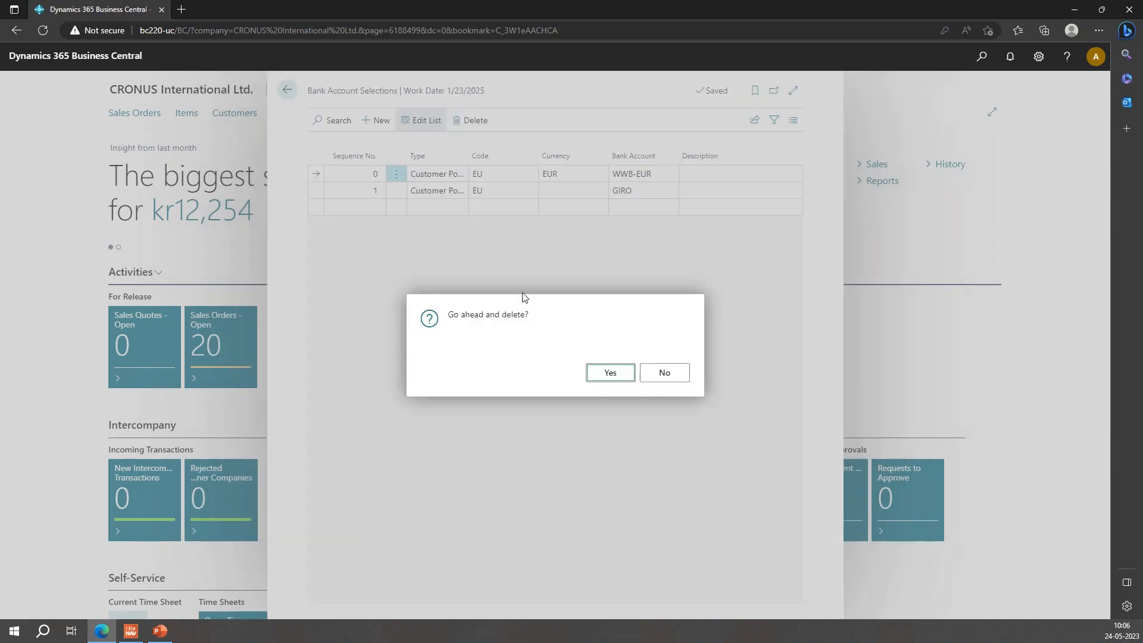
pyautogui.click(610, 373)
pyautogui.click(473, 120)
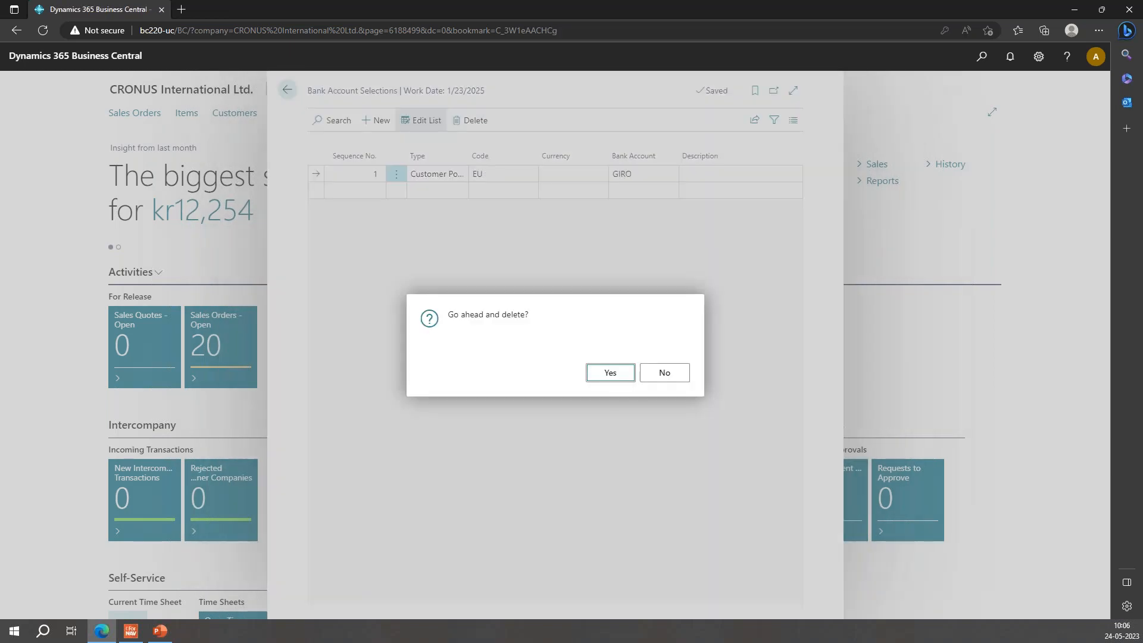
pyautogui.click(609, 373)
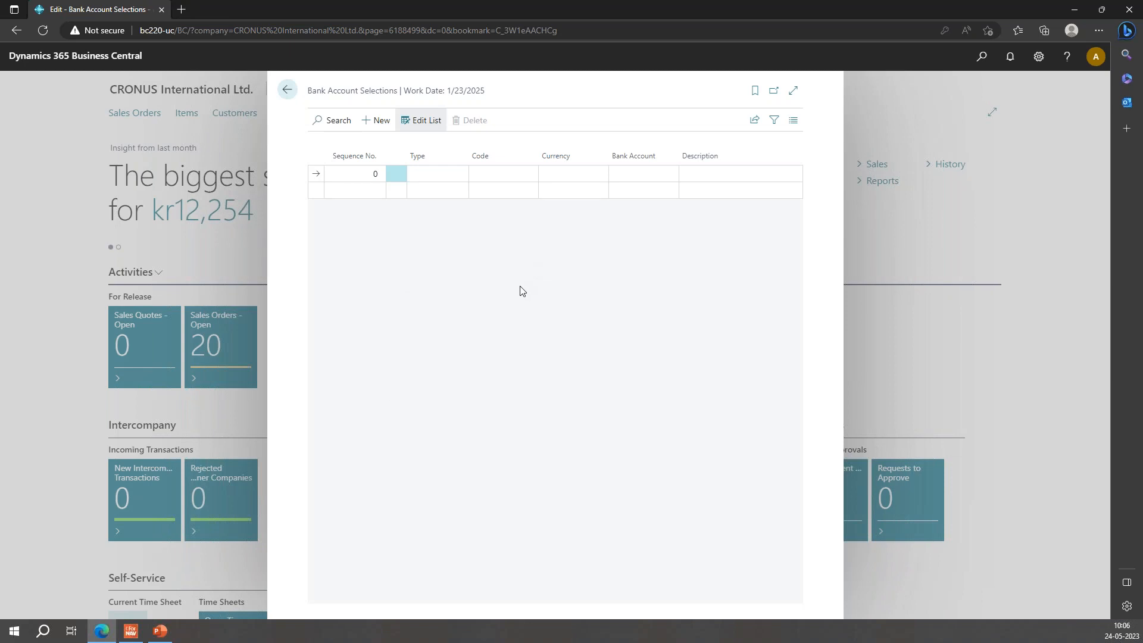
pyautogui.click(287, 89)
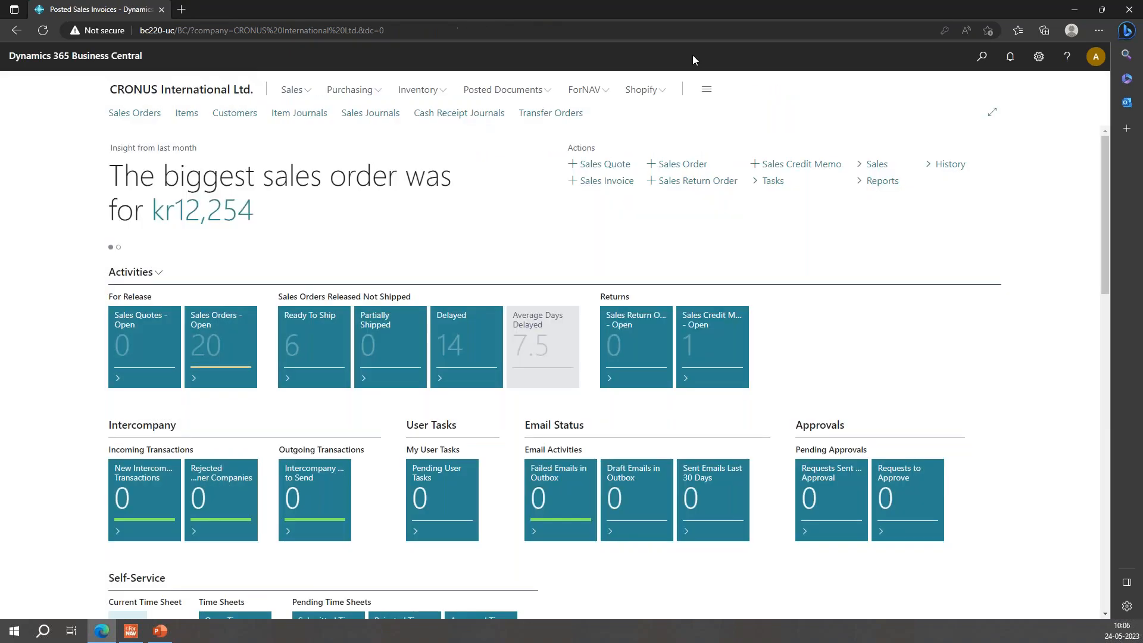
# Open the Company Information page and examine the bank details in its Payments section, then close it
pyautogui.click(980, 64)
pyautogui.write('company ')
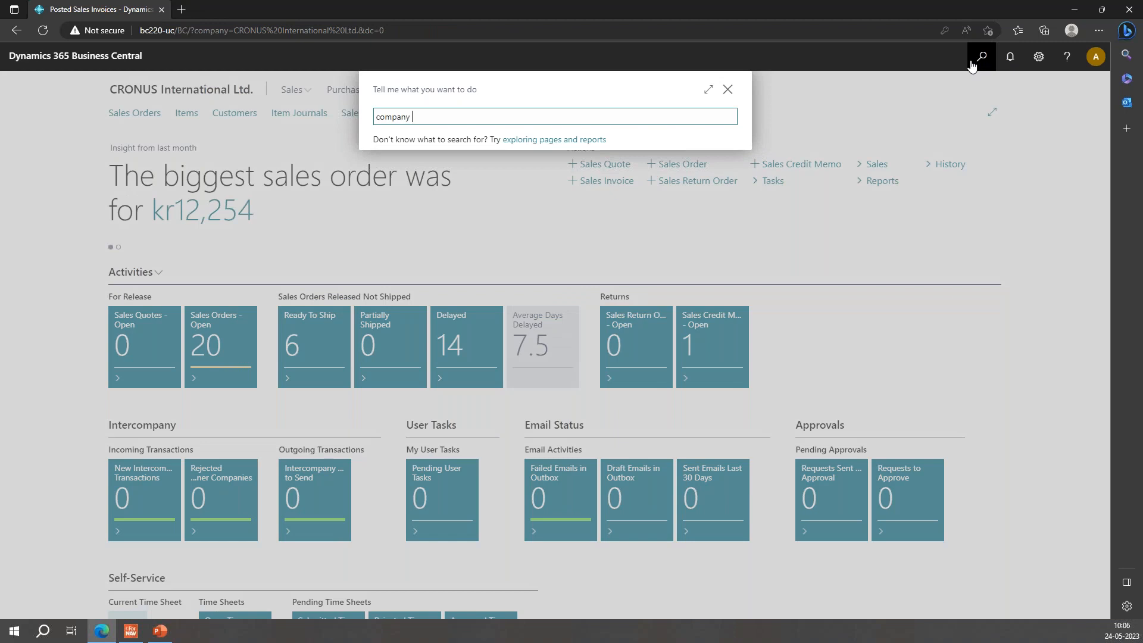
pyautogui.write('inform')
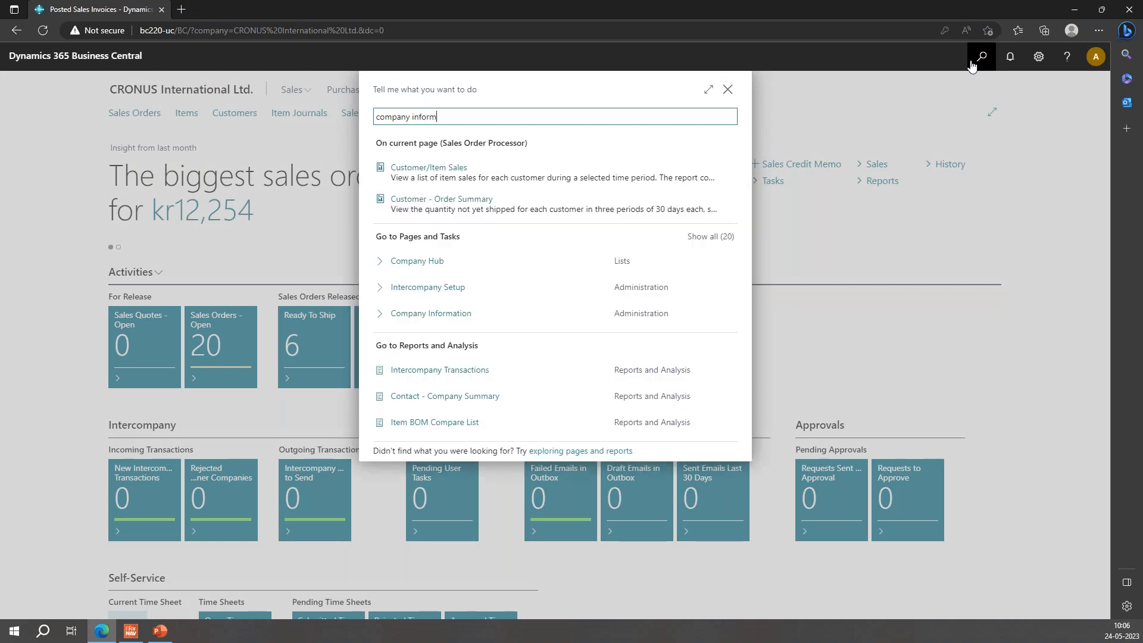
pyautogui.press('Down')
pyautogui.press('Down')
pyautogui.press('Down')
pyautogui.press('Return')
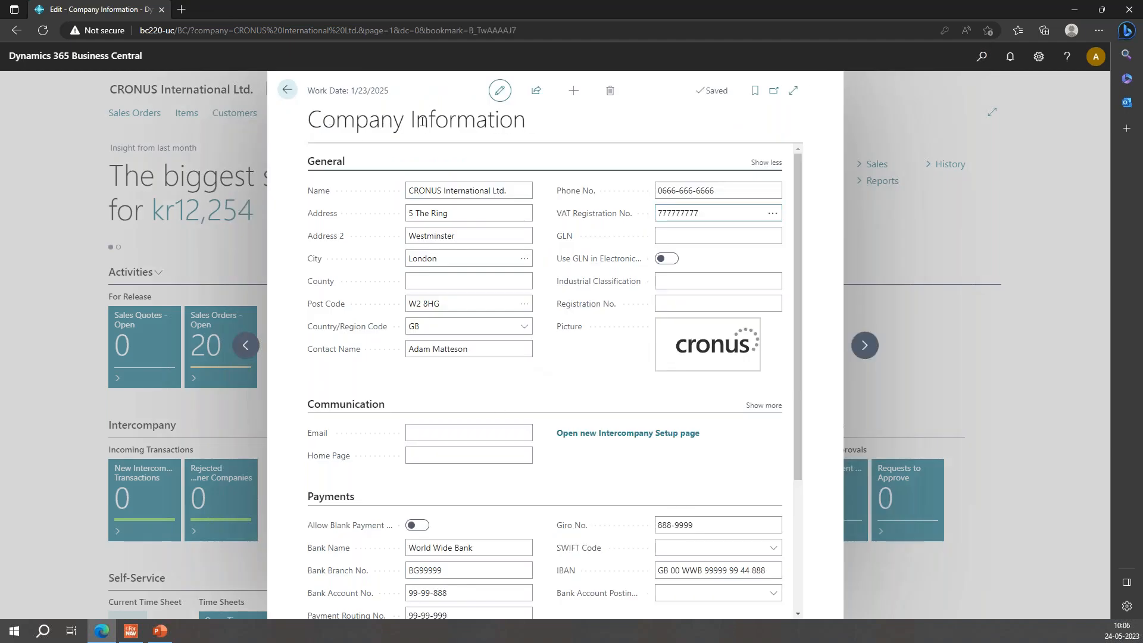
pyautogui.scroll(-3, 424, 228)
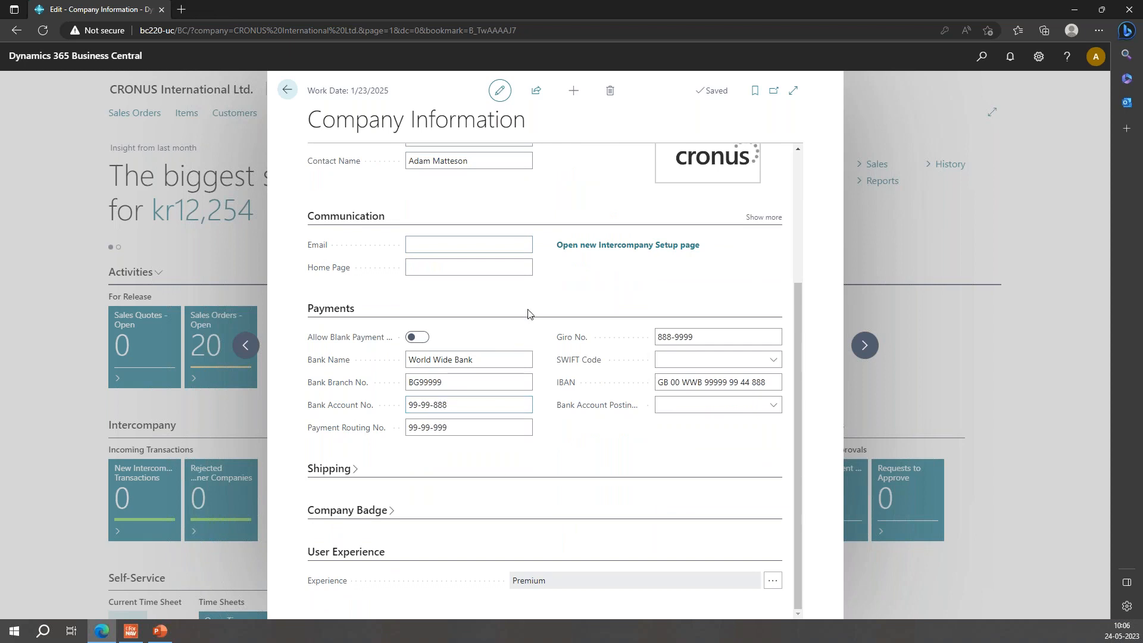
pyautogui.scroll(3, 649, 206)
pyautogui.click(287, 90)
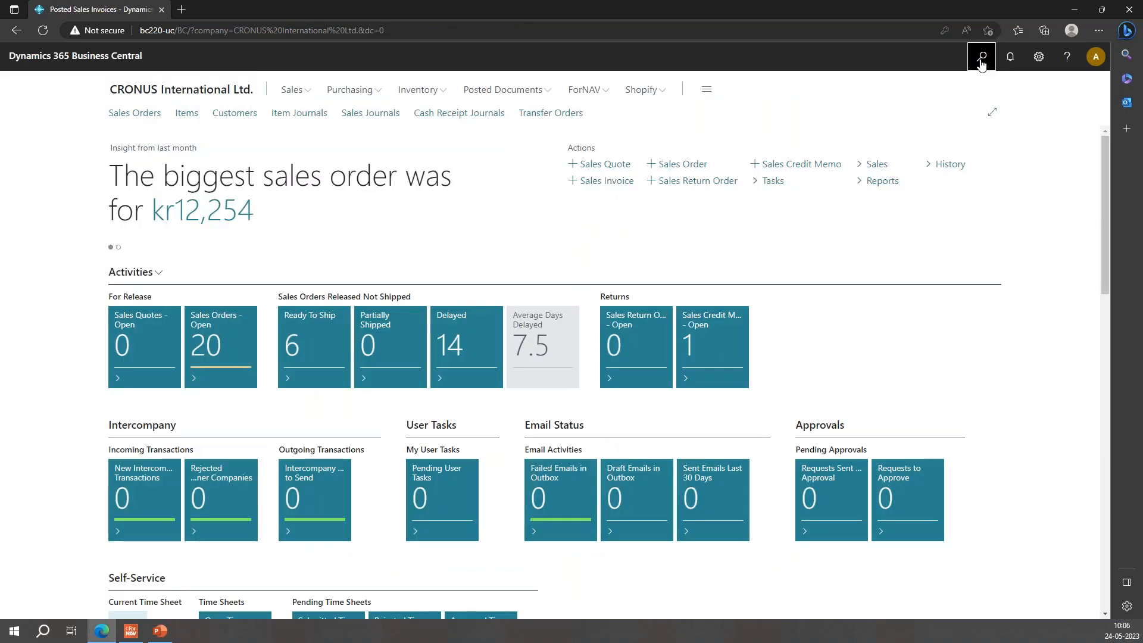
# Open the Bank Accounts list and examine the bank account number fields on the WWB-OPERATING and WWB-USD cards
pyautogui.click(982, 58)
pyautogui.write('bank account')
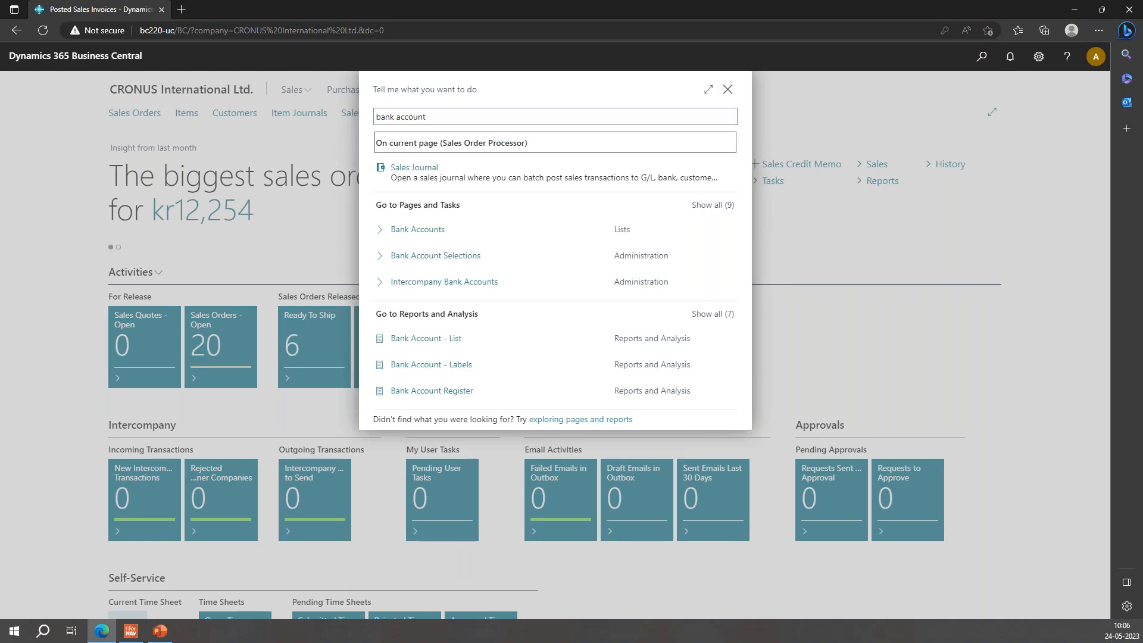
pyautogui.click(519, 234)
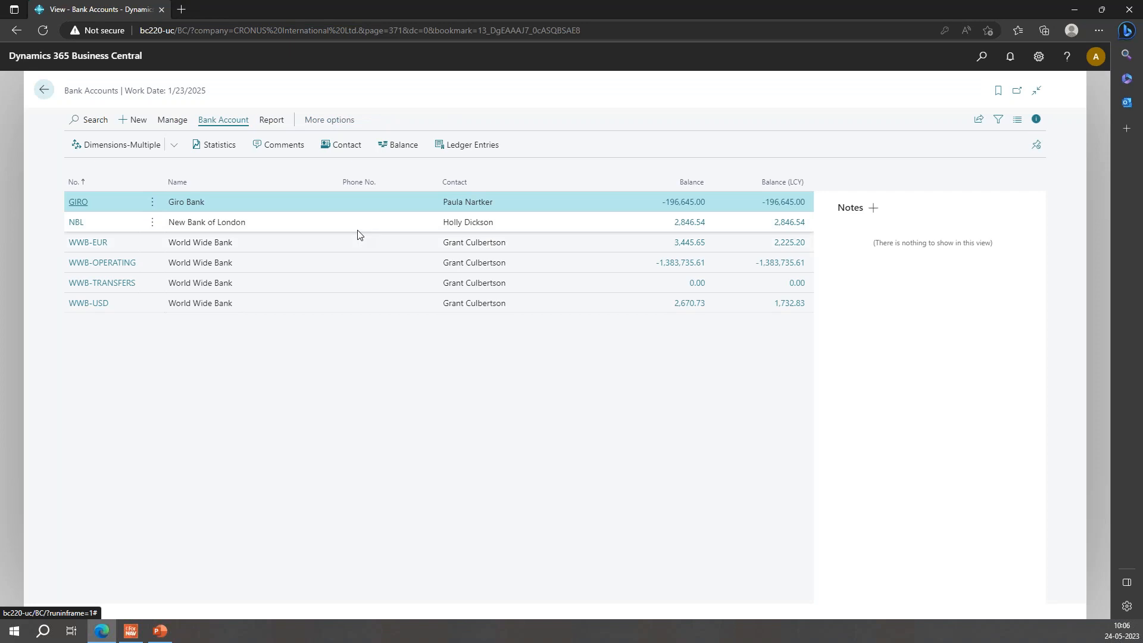
pyautogui.click(117, 267)
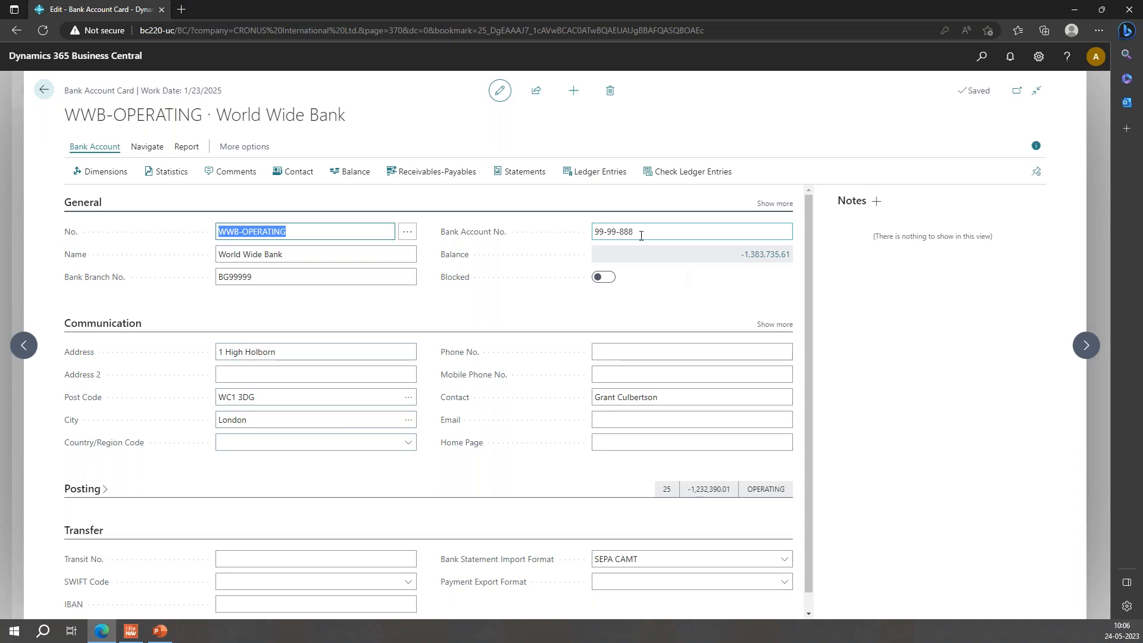
pyautogui.click(43, 90)
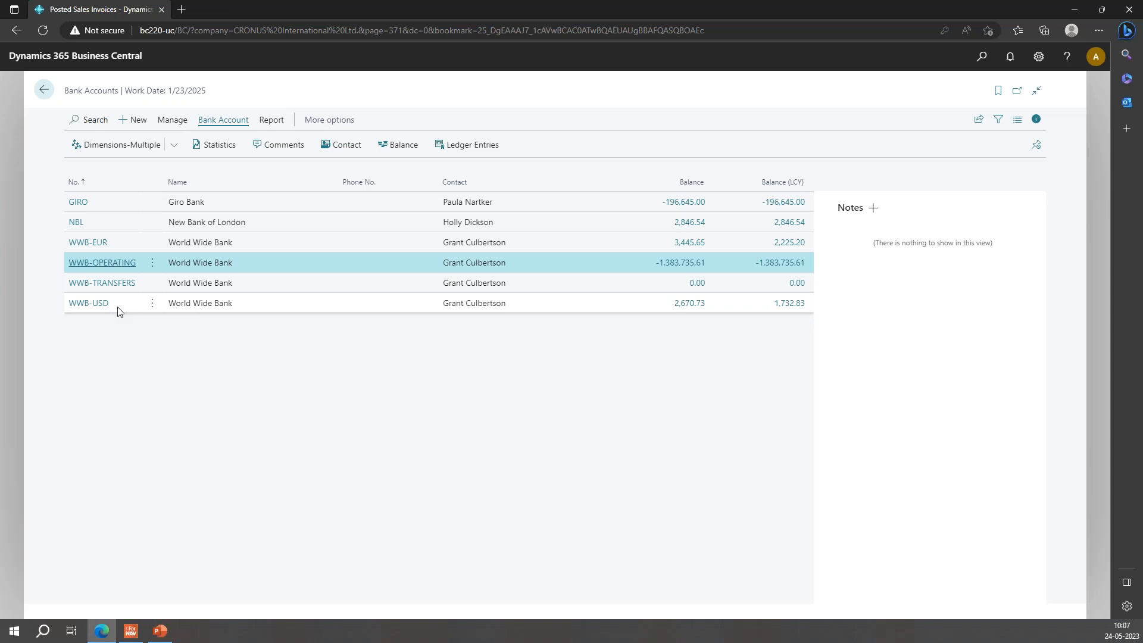
pyautogui.click(100, 304)
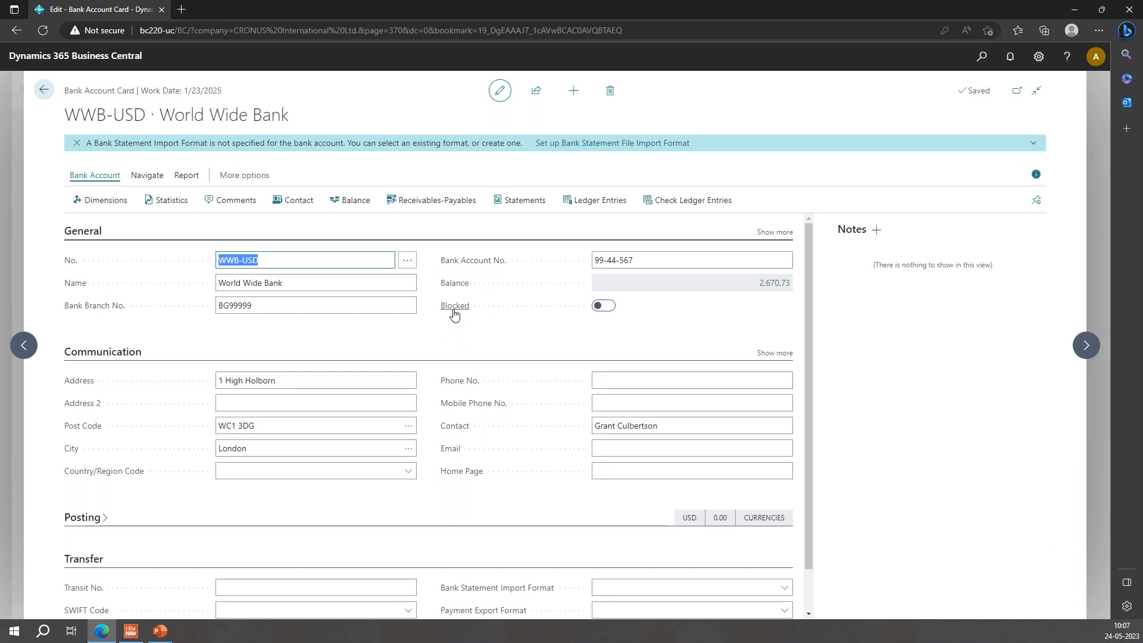
pyautogui.click(41, 93)
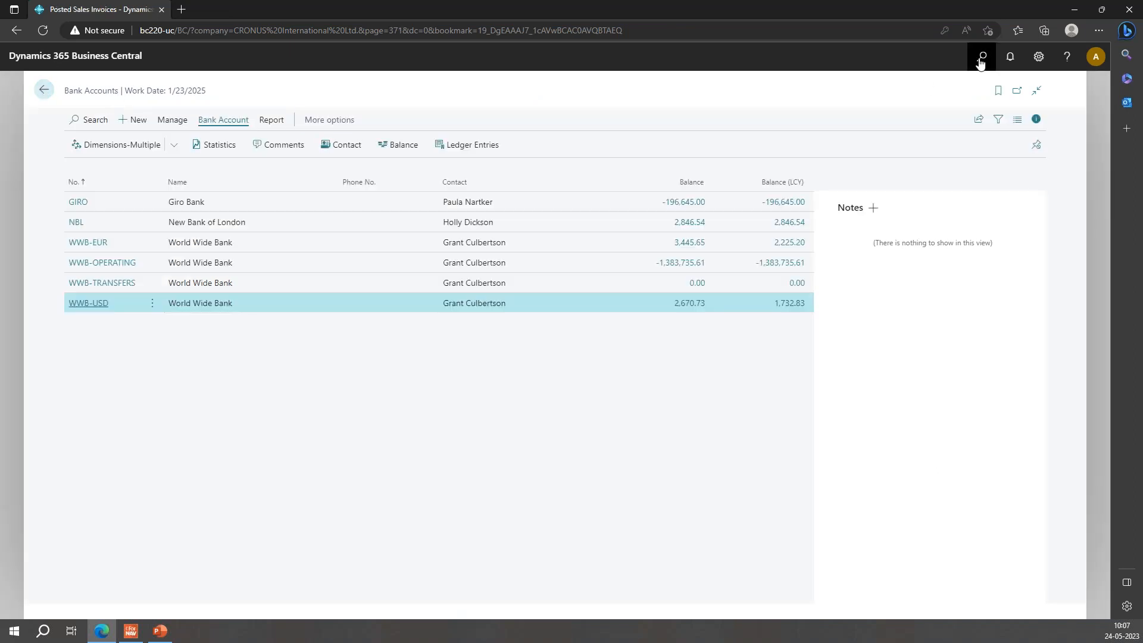
# Search for "bank account selections" and open the Bank Account Selections page
pyautogui.click(980, 60)
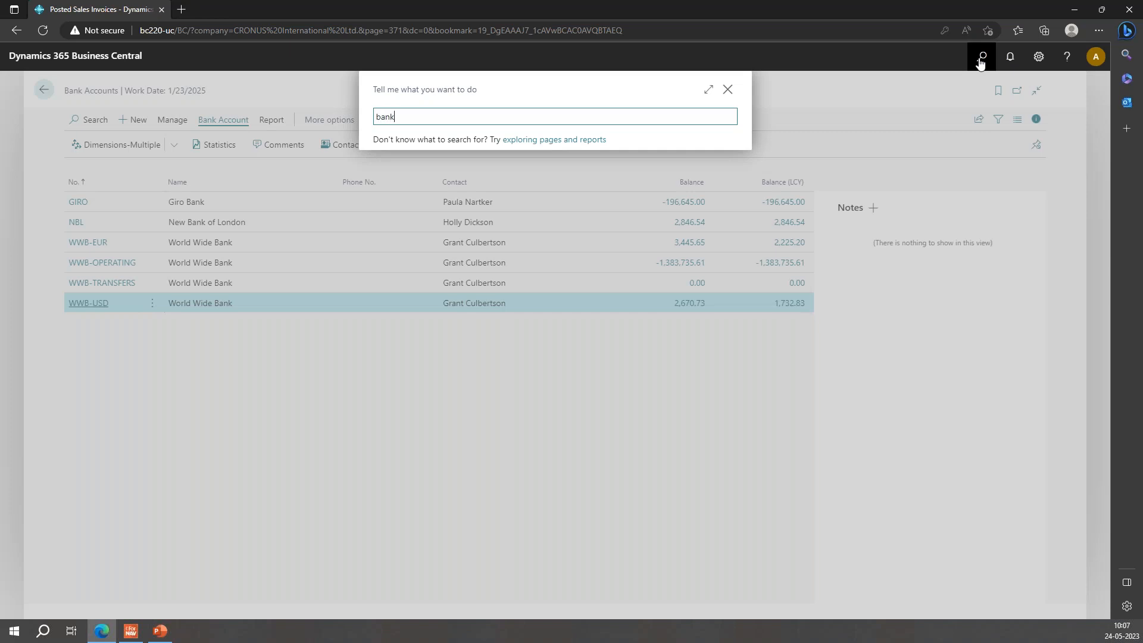
pyautogui.write('bank account selections')
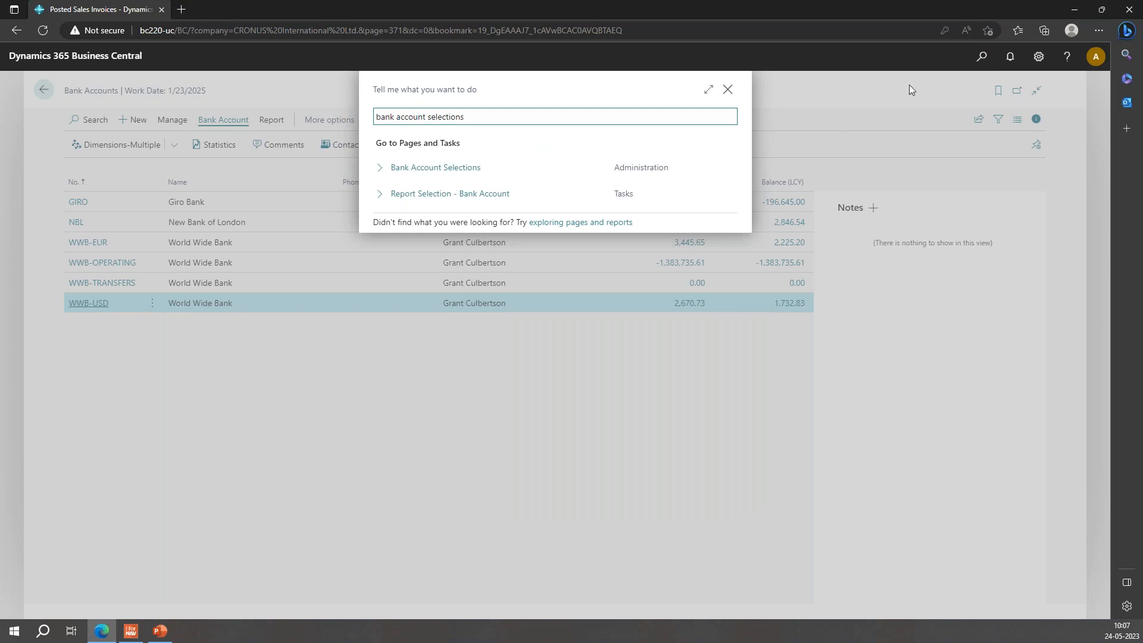
pyautogui.click(543, 169)
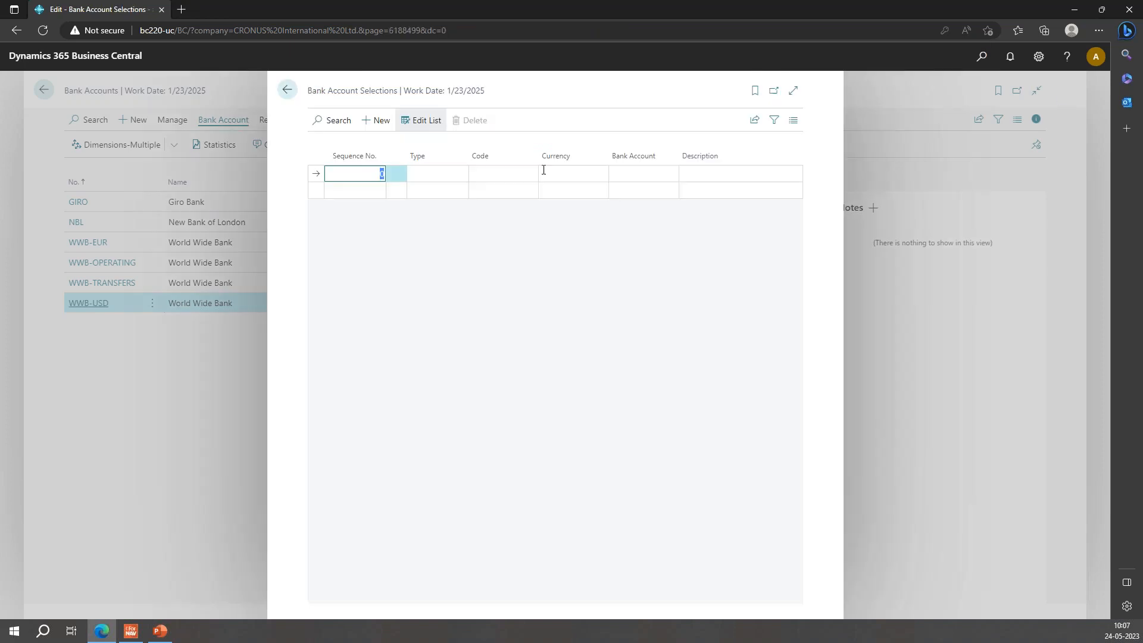
# Add a selection line with currency USD and bank account WWB-USD, and close the Bank Account Selections page
pyautogui.click(577, 173)
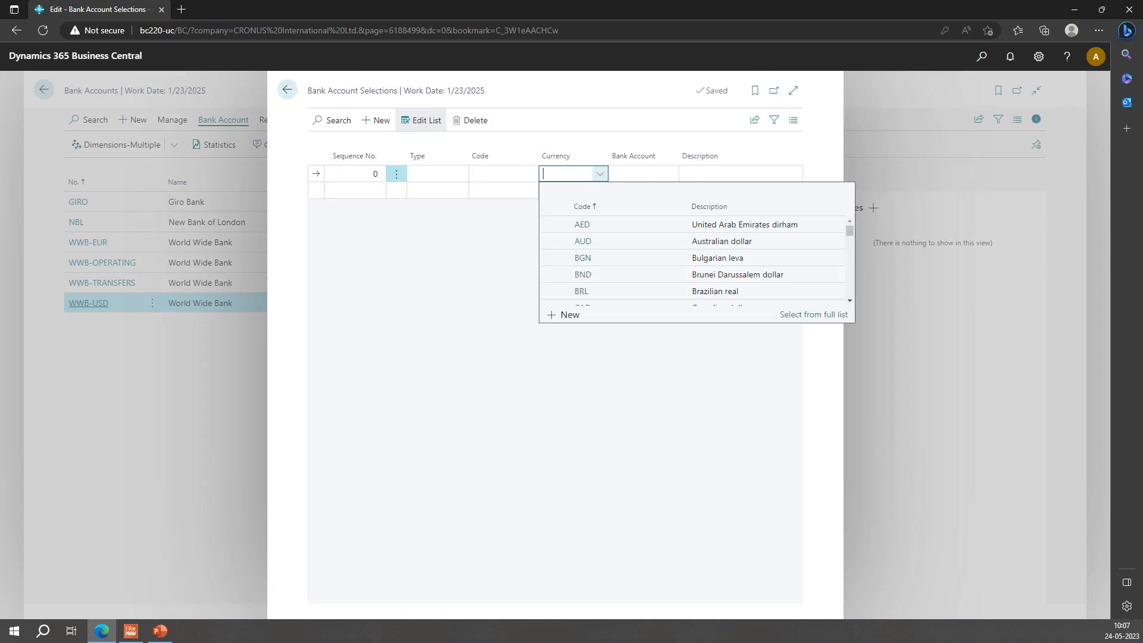
pyautogui.write('usd')
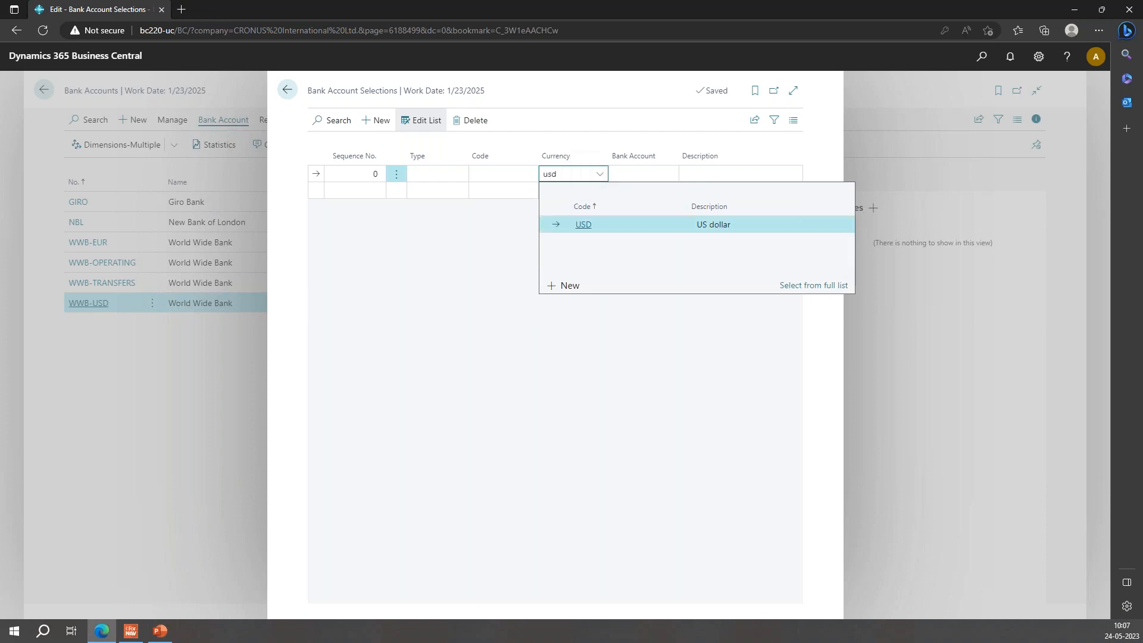
pyautogui.click(584, 227)
pyautogui.click(640, 173)
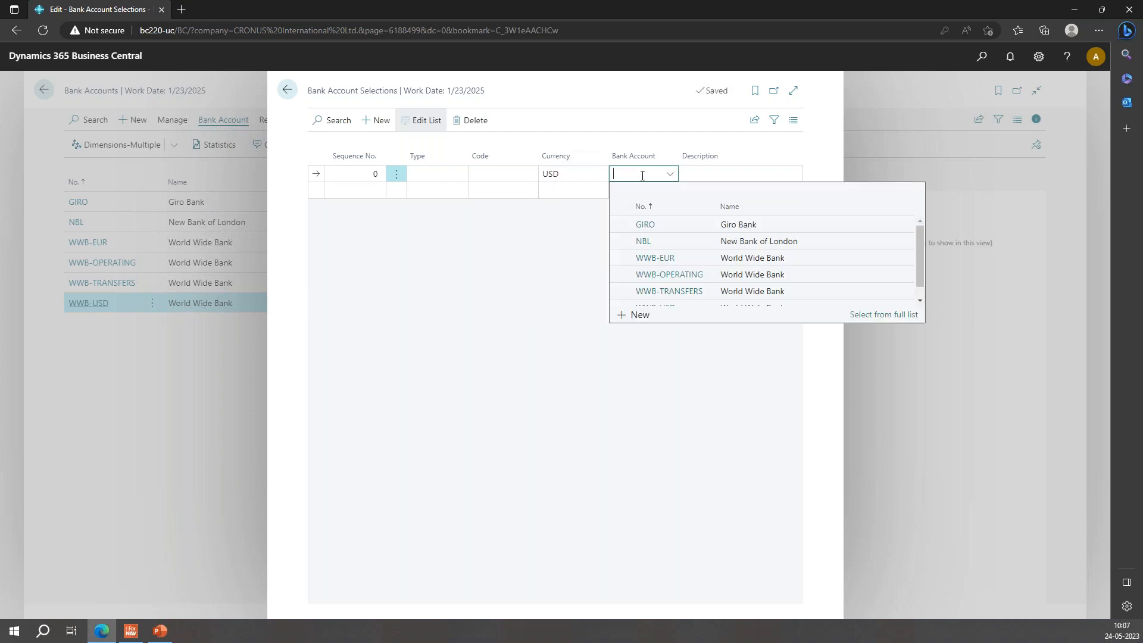
pyautogui.scroll(-1, 681, 268)
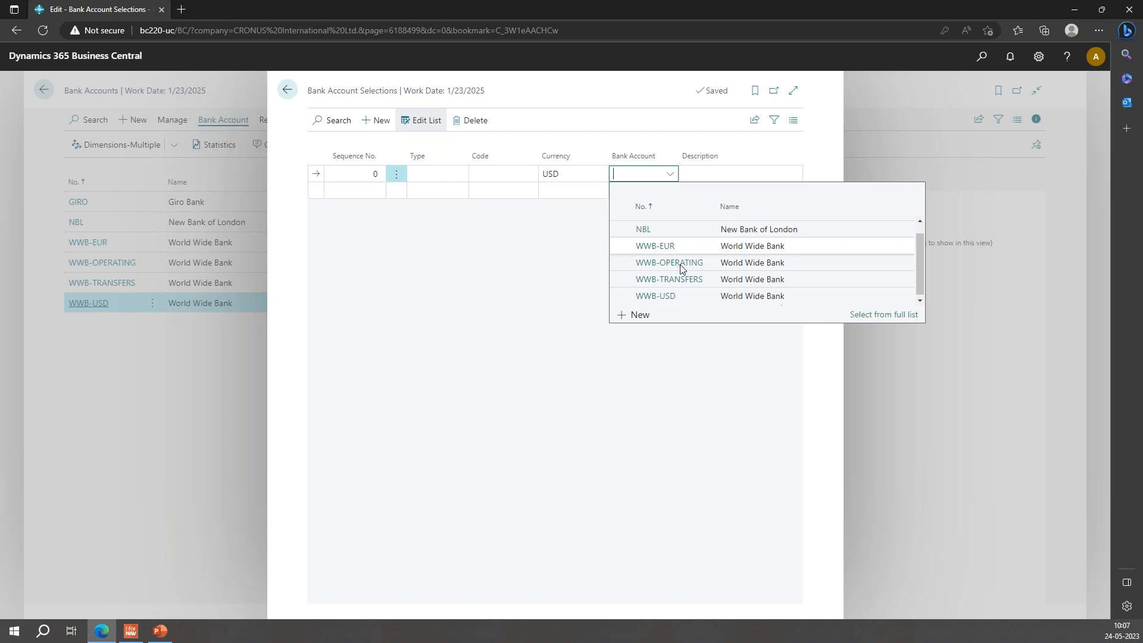
pyautogui.click(659, 296)
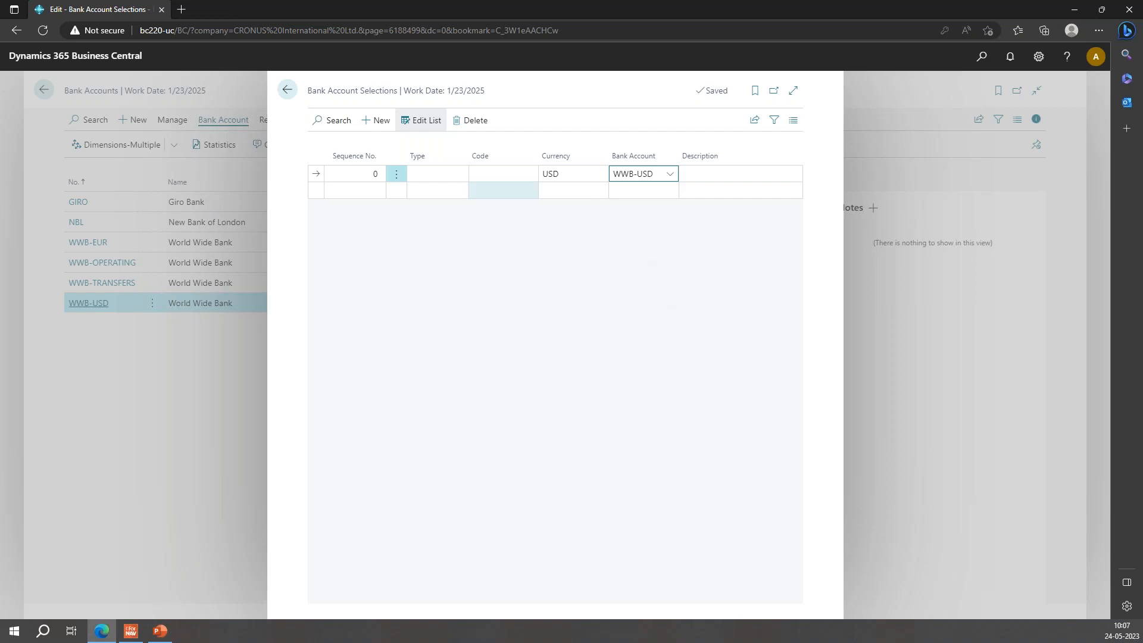
pyautogui.click(287, 89)
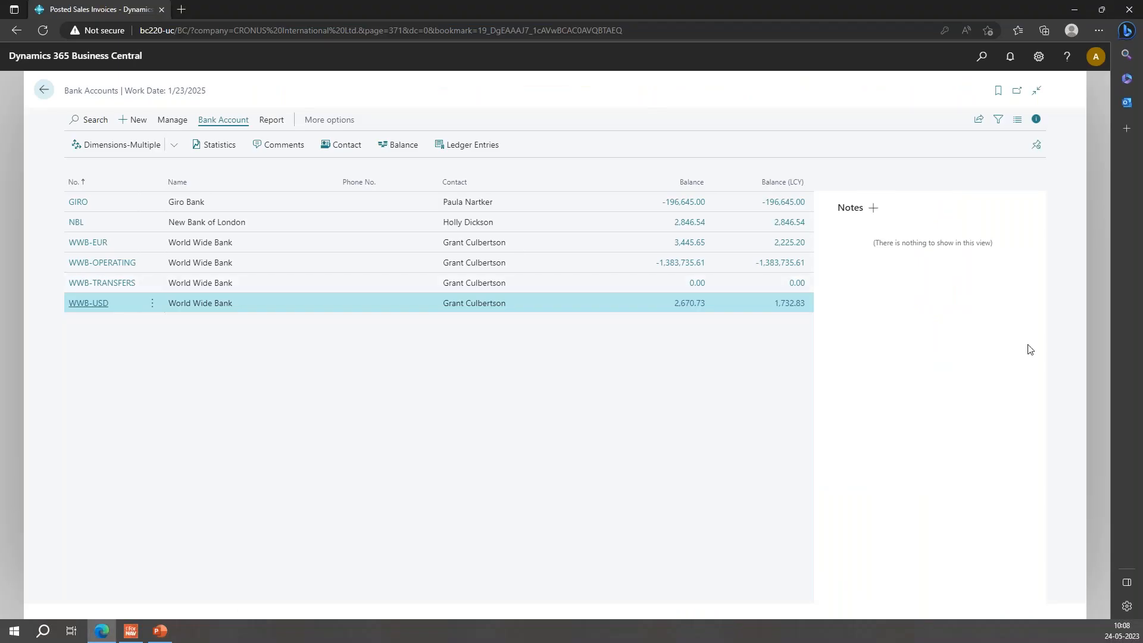
# Leave the Bank Accounts list, create a new layout for the sales Invoice in ForNAV's Standard Reports, and open it in the ForNAV designer
pyautogui.click(43, 90)
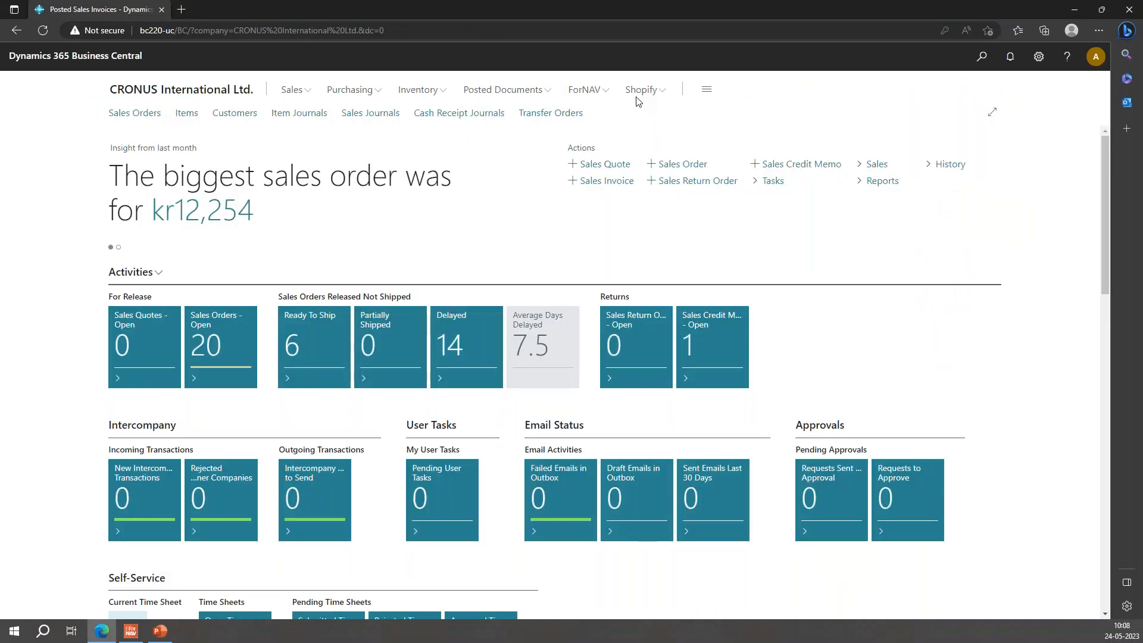
pyautogui.click(594, 92)
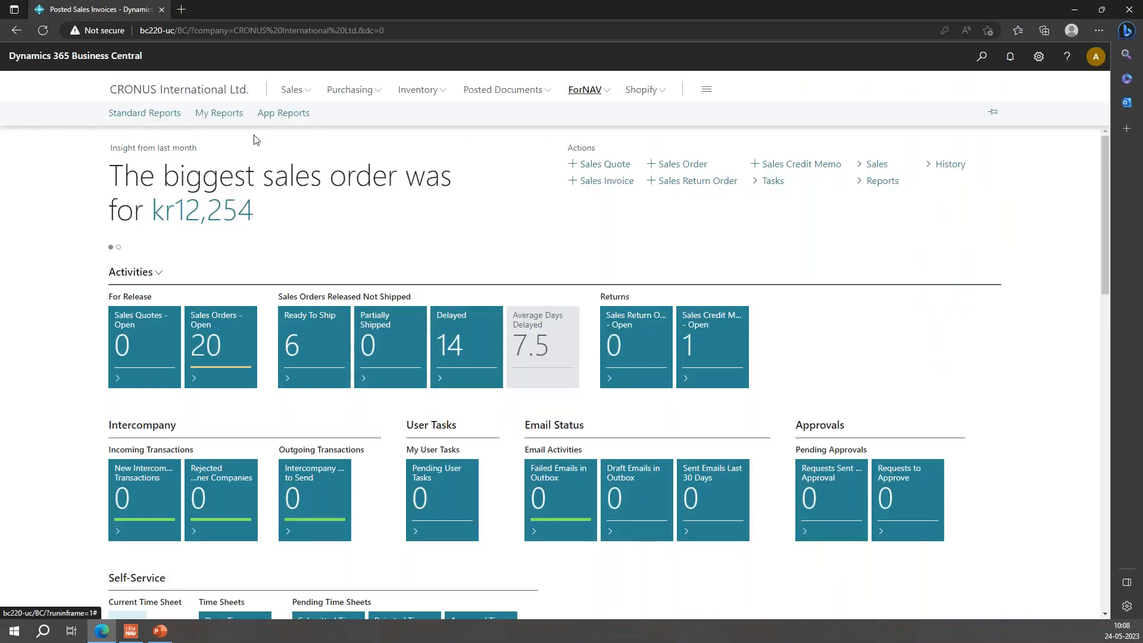
pyautogui.click(165, 114)
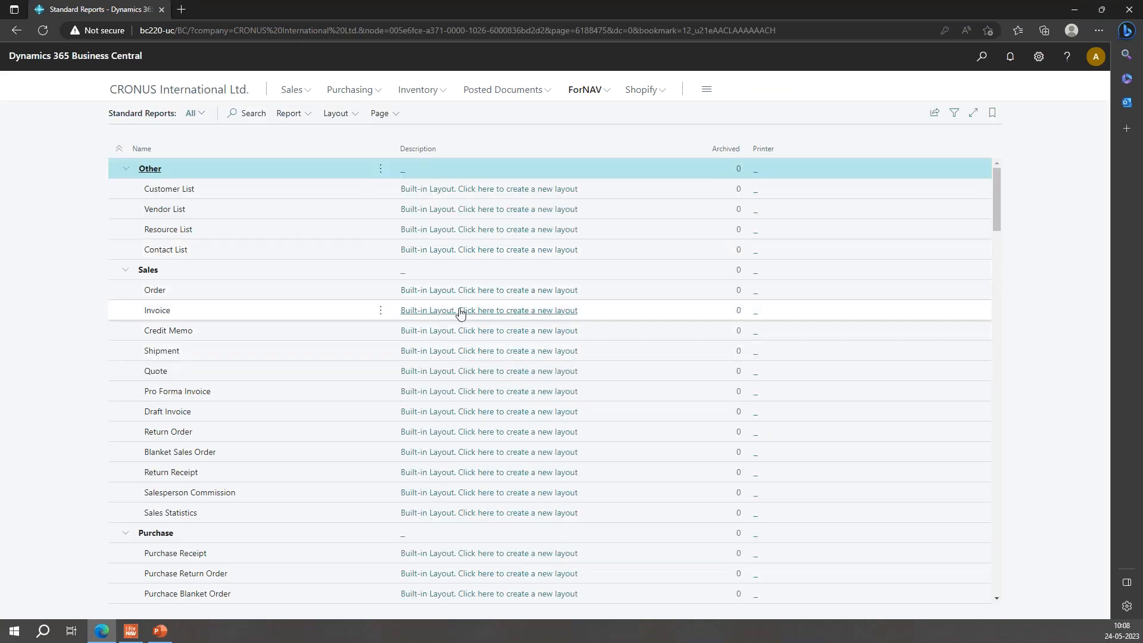
pyautogui.click(460, 313)
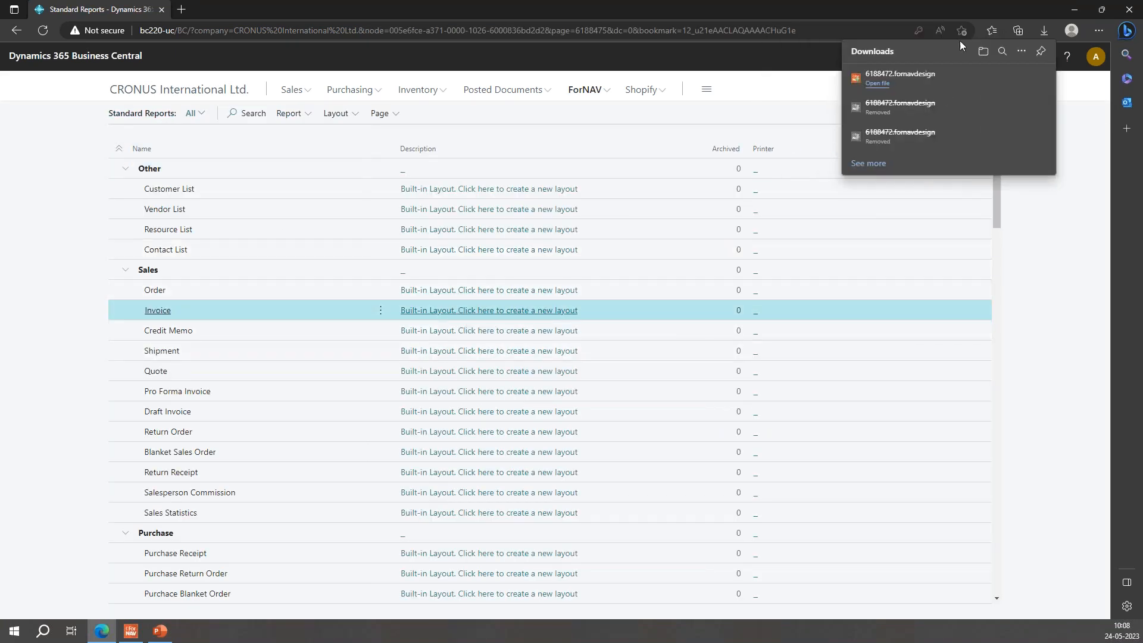
pyautogui.click(900, 77)
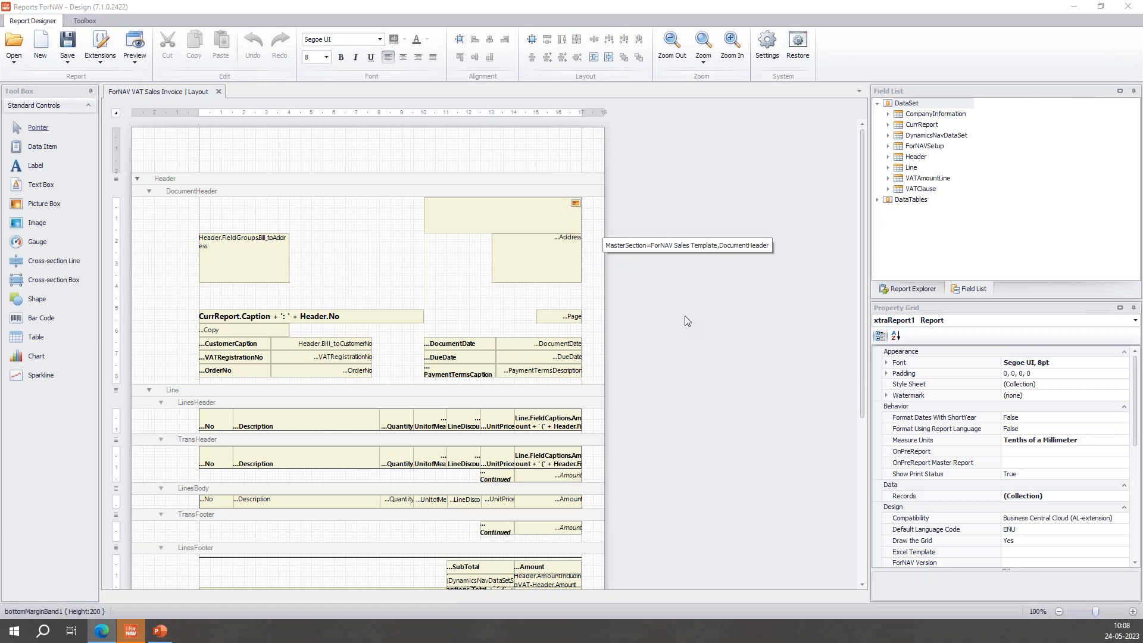
# Add a new record to the report's Records collection and choose Bank Account as its table
pyautogui.scroll(5, 684, 320)
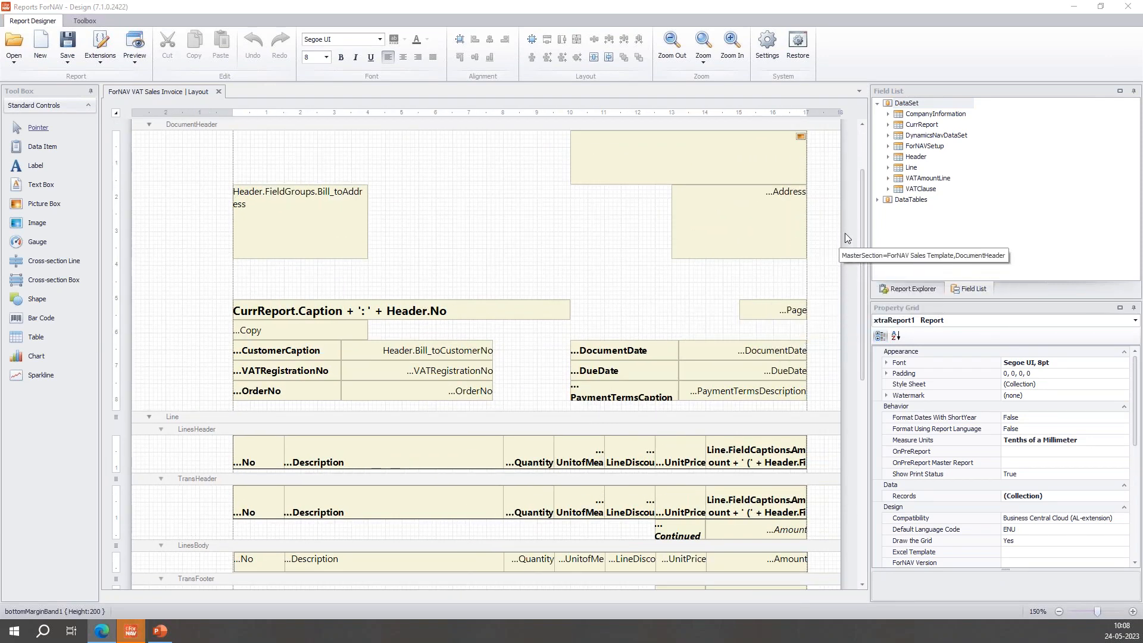
pyautogui.scroll(2, 848, 236)
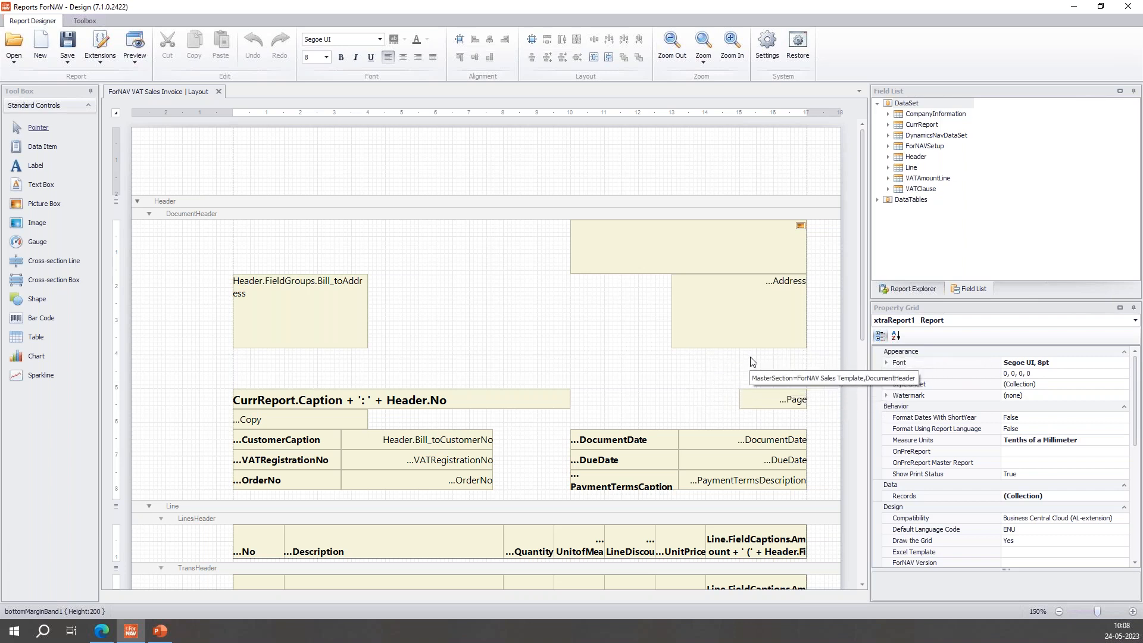
pyautogui.scroll(-10, 780, 285)
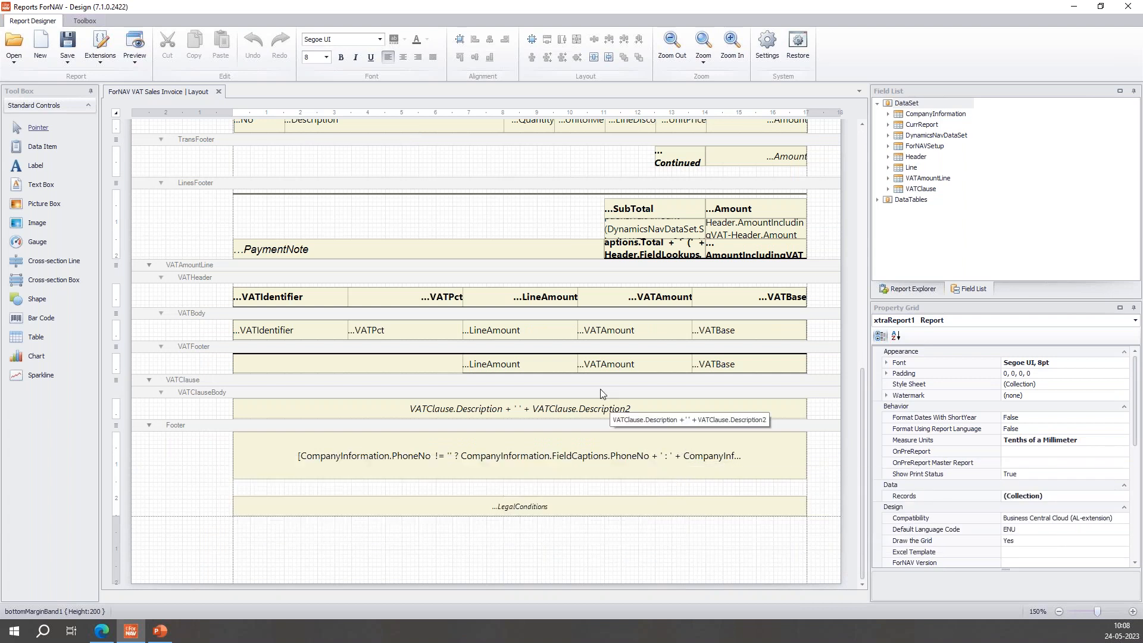
pyautogui.scroll(5, 647, 387)
pyautogui.scroll(4, 647, 387)
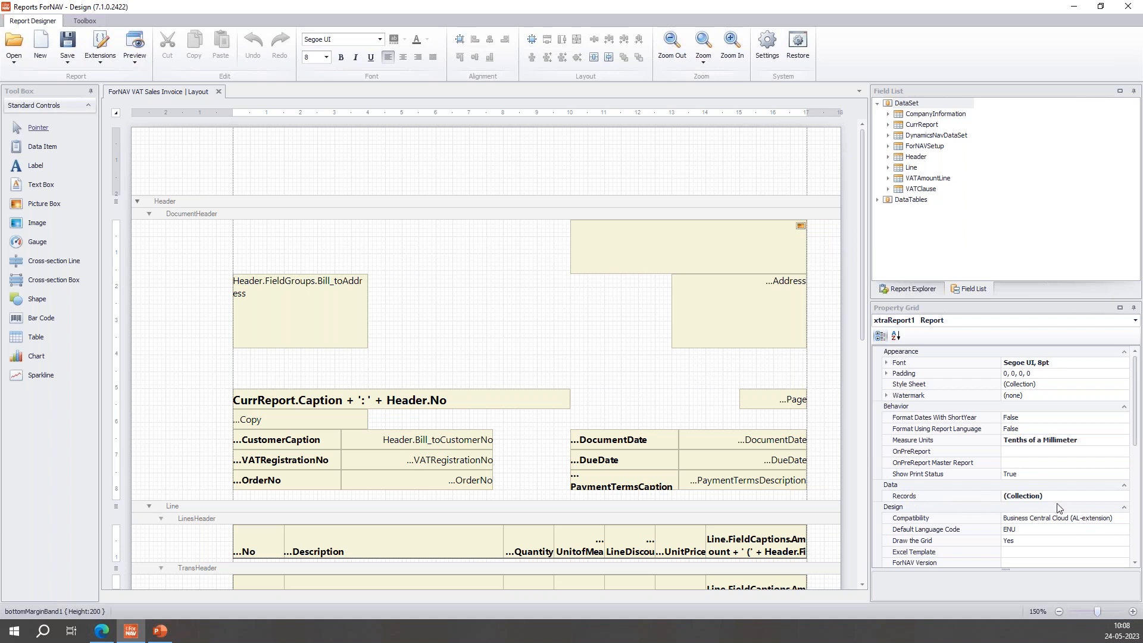
pyautogui.click(1073, 497)
pyautogui.click(1123, 496)
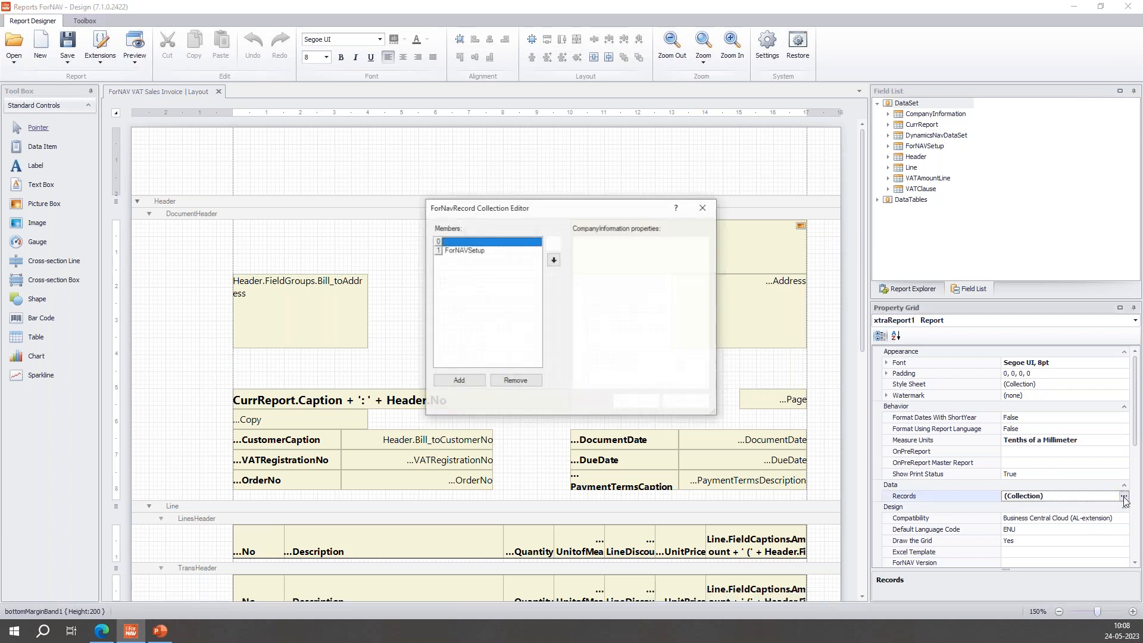
pyautogui.click(465, 380)
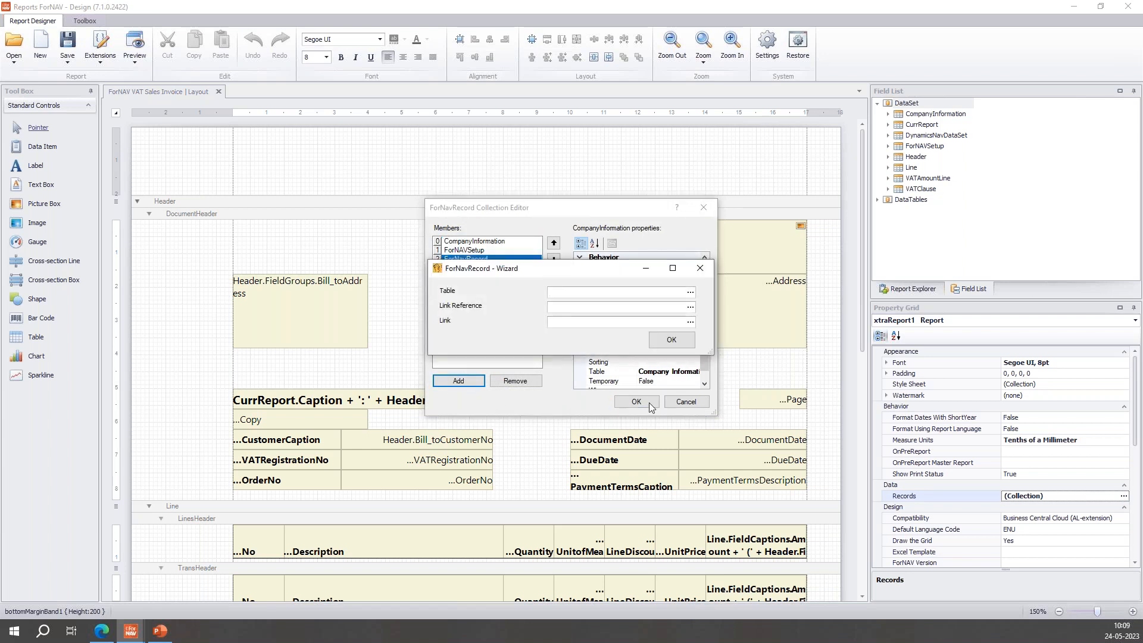
pyautogui.click(688, 293)
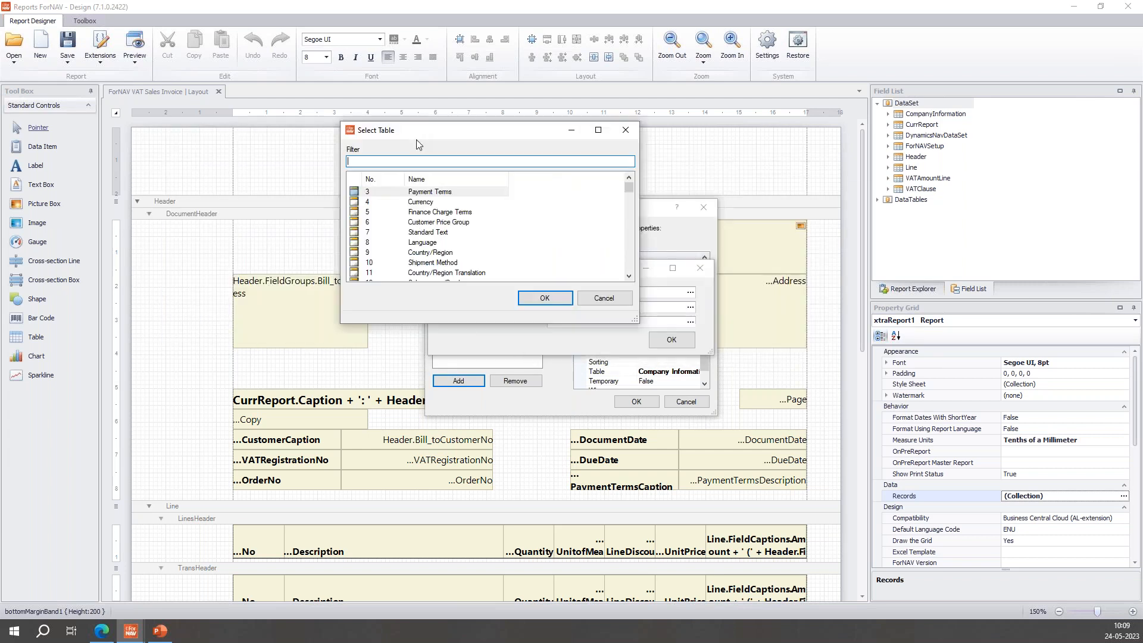
pyautogui.write('bank account')
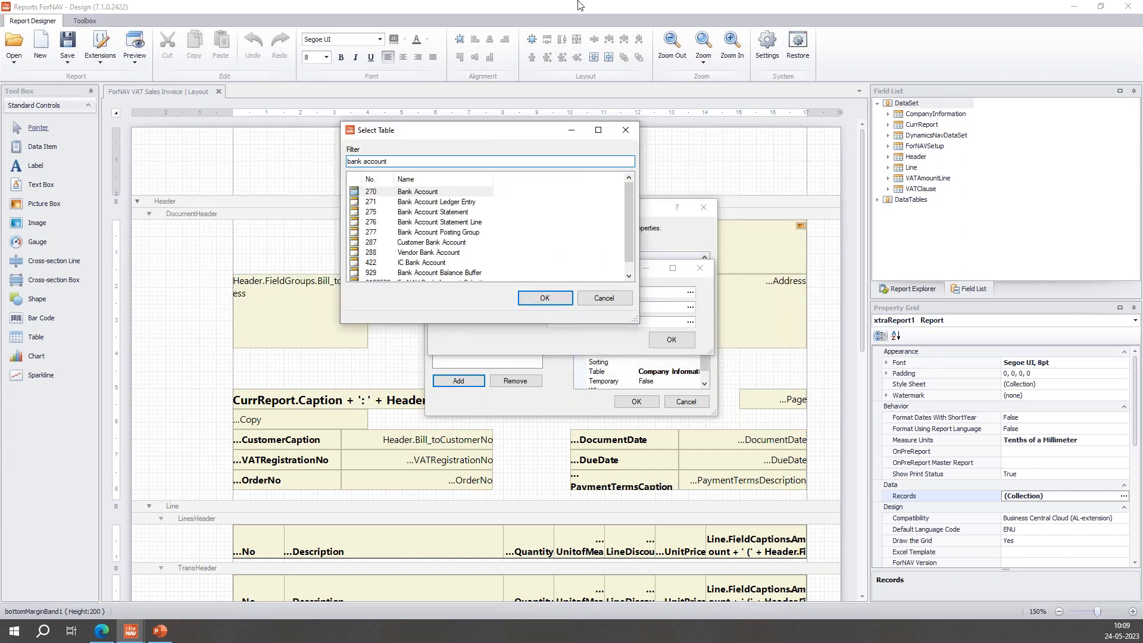
pyautogui.doubleClick(436, 192)
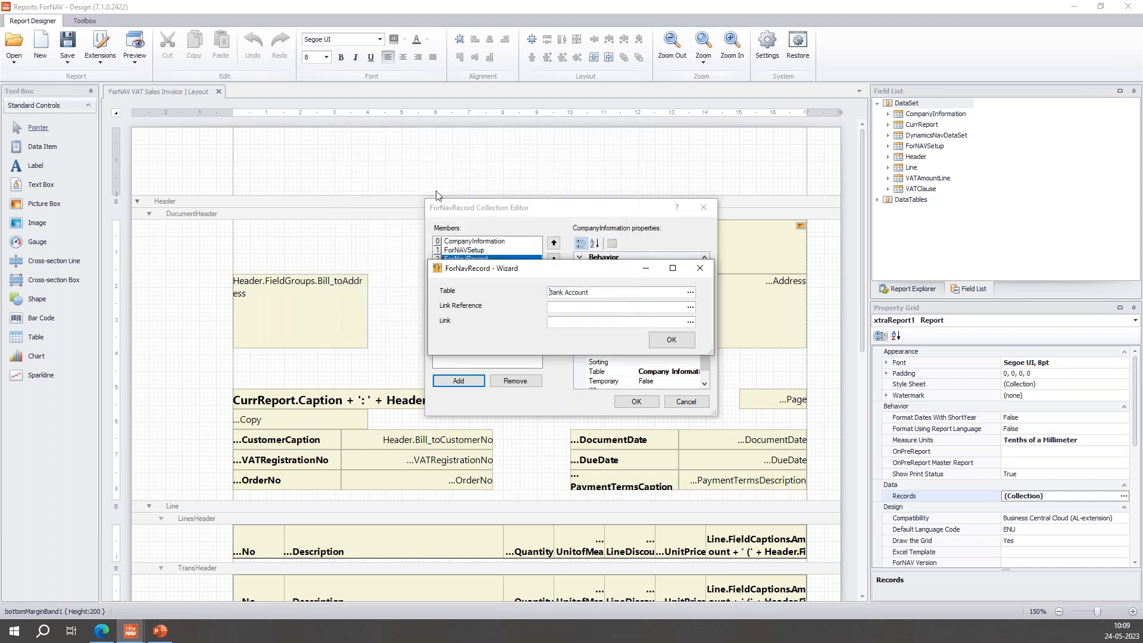
# Set the new record's link reference to Header, leave its link empty, and finish the record wizard
pyautogui.click(691, 309)
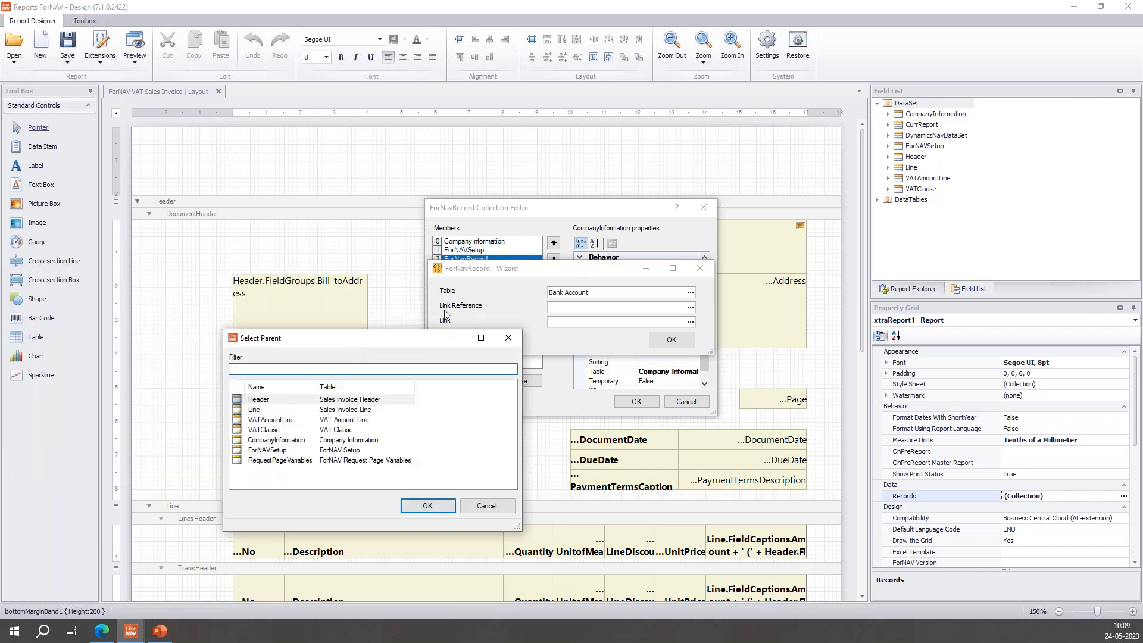
pyautogui.click(393, 265)
pyautogui.doubleClick(393, 264)
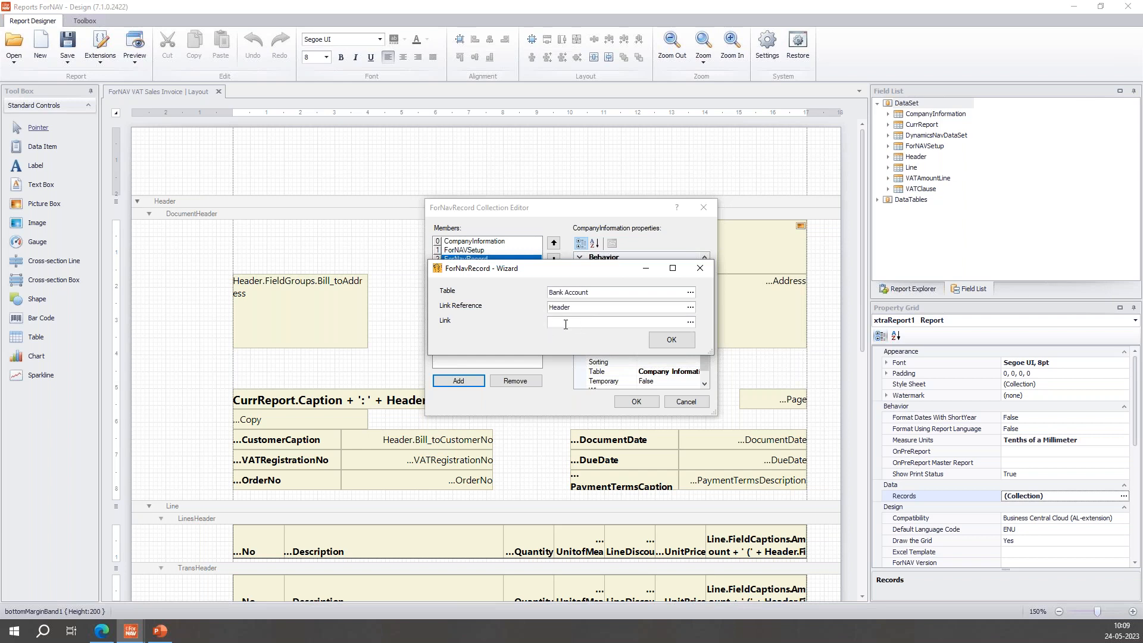
pyautogui.click(663, 340)
# Set the BankAccount record's Temporary property to True and accept the record collection
pyautogui.moveTo(714, 412); pyautogui.dragTo(876, 516)
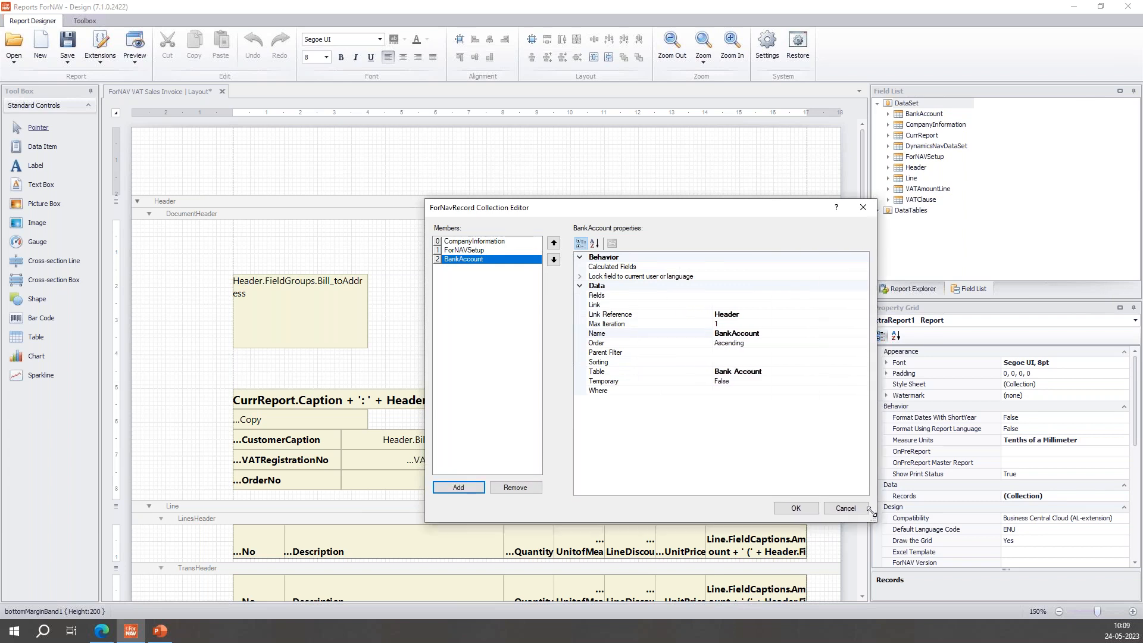
pyautogui.click(792, 381)
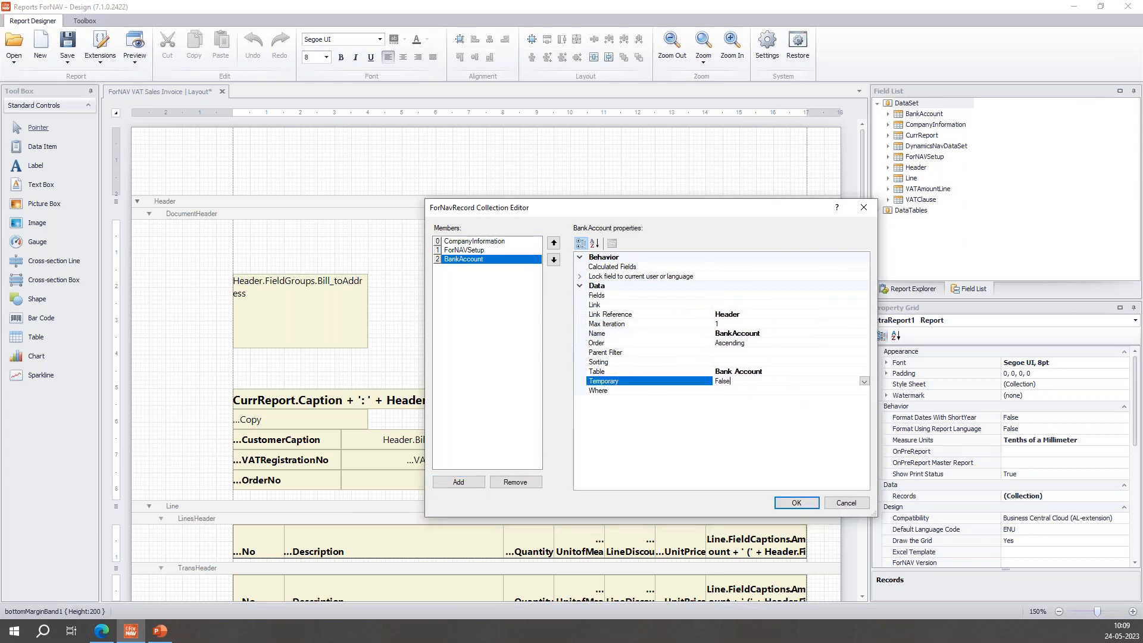
pyautogui.click(864, 382)
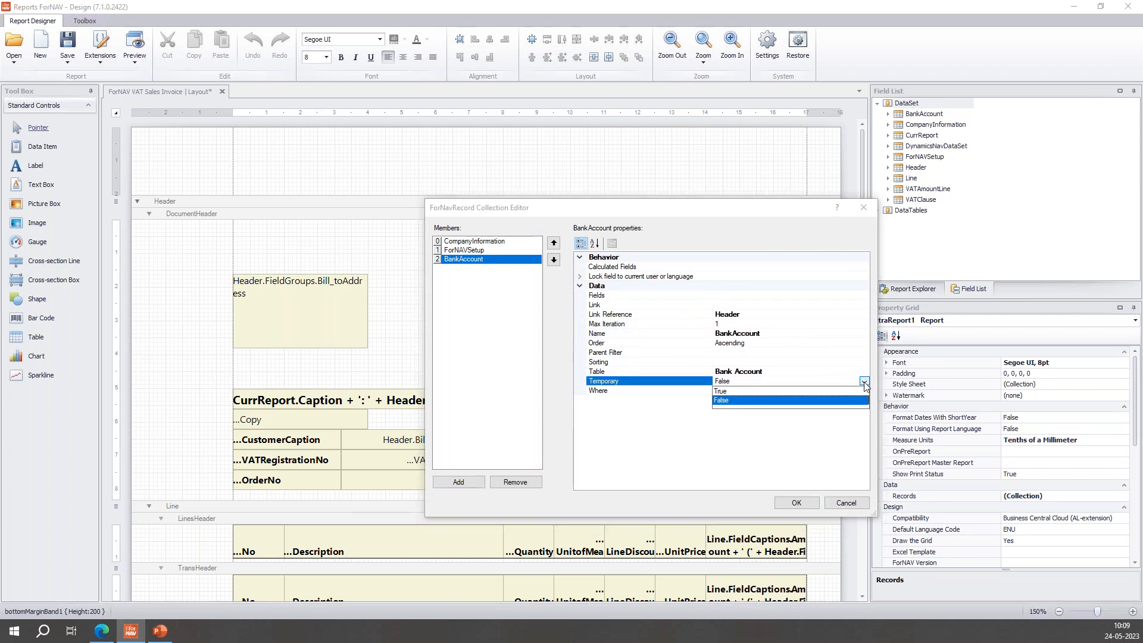
pyautogui.click(795, 391)
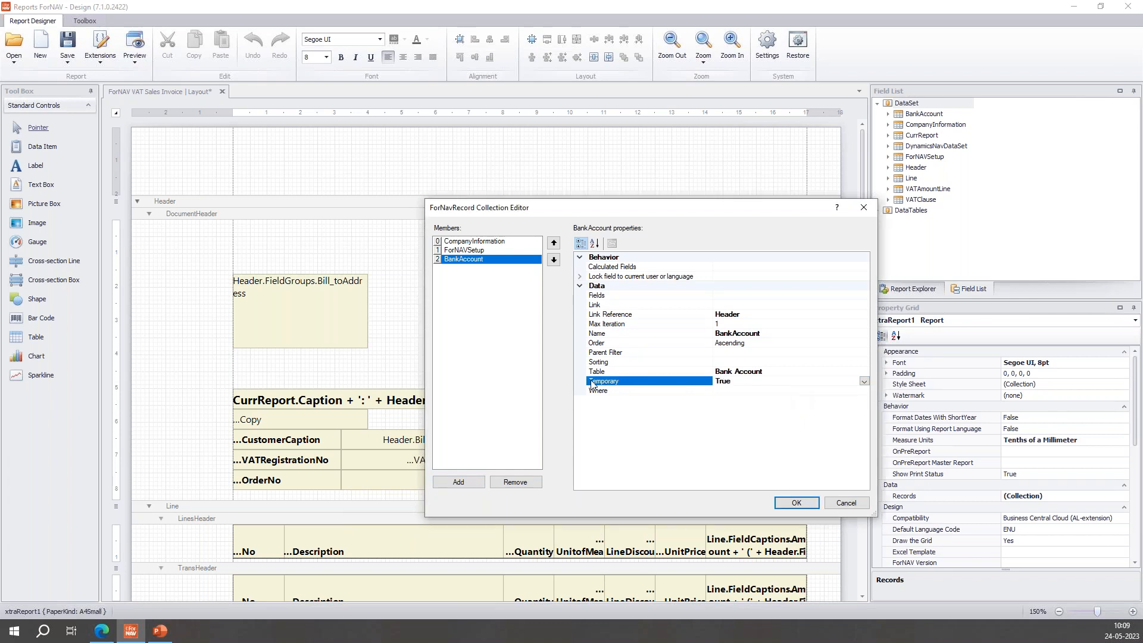
pyautogui.click(787, 504)
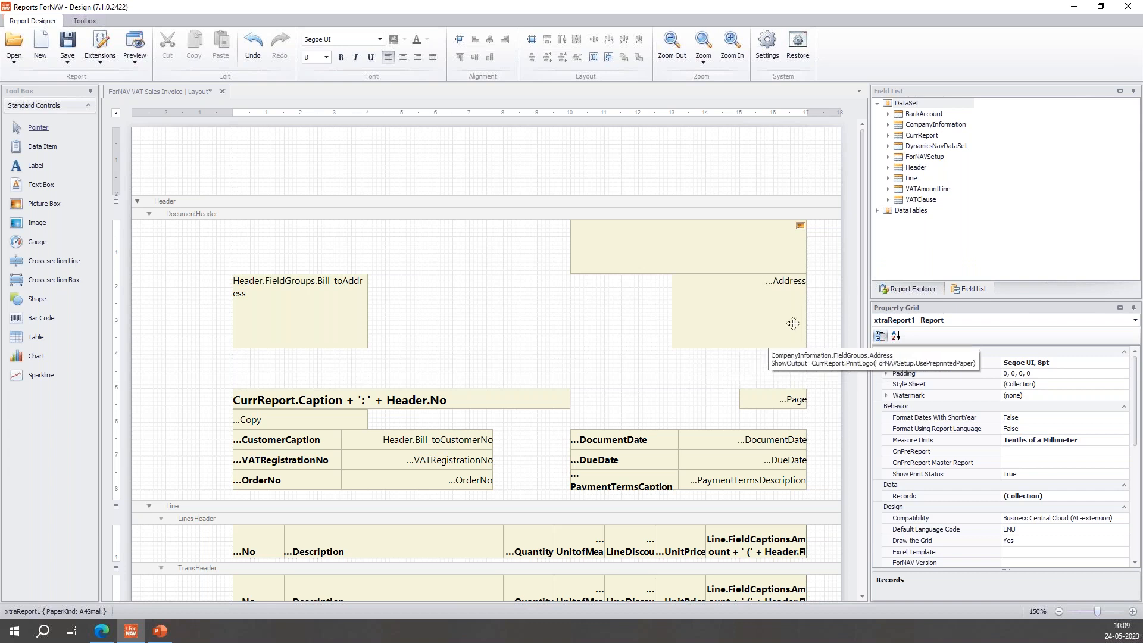
# Reset the Master Report property of the DocumentHeader section to detach it from the ForNAV Sales Template
pyautogui.click(553, 344)
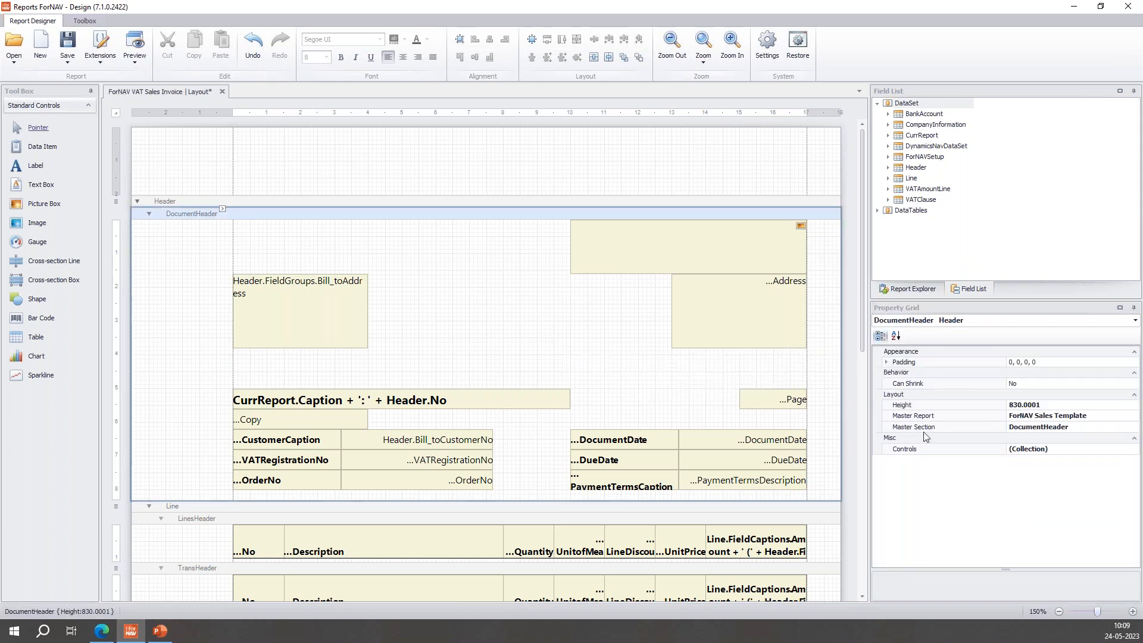
pyautogui.rightClick(918, 416)
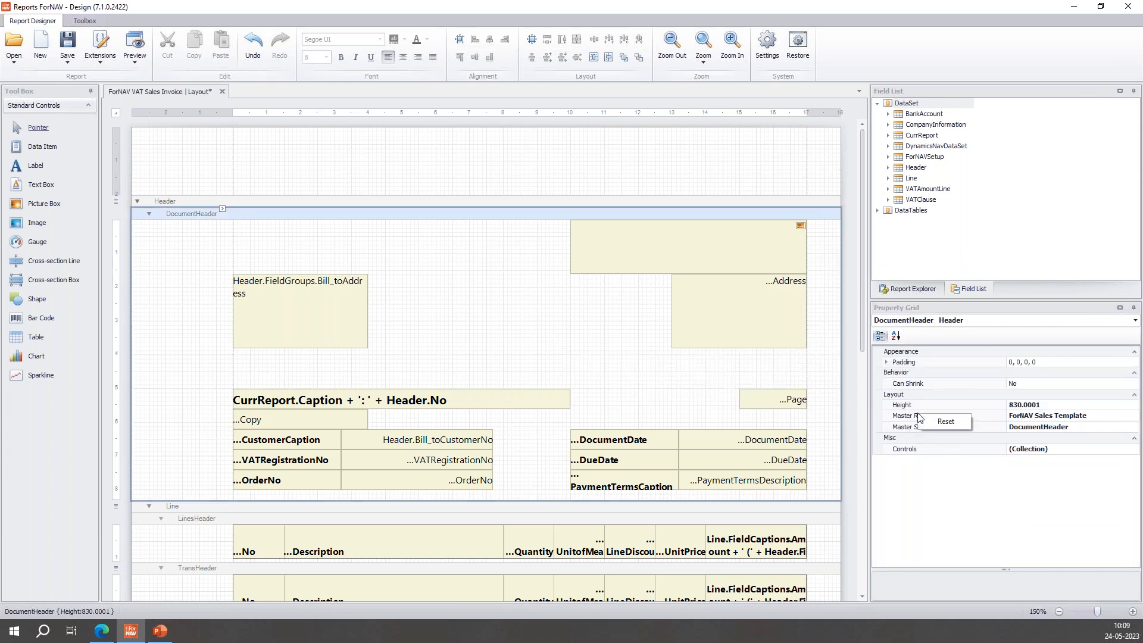
pyautogui.click(946, 426)
# Reset the Master Report property of the Footer section to detach it from the ForNAV Sales Template
pyautogui.scroll(-10, 288, 475)
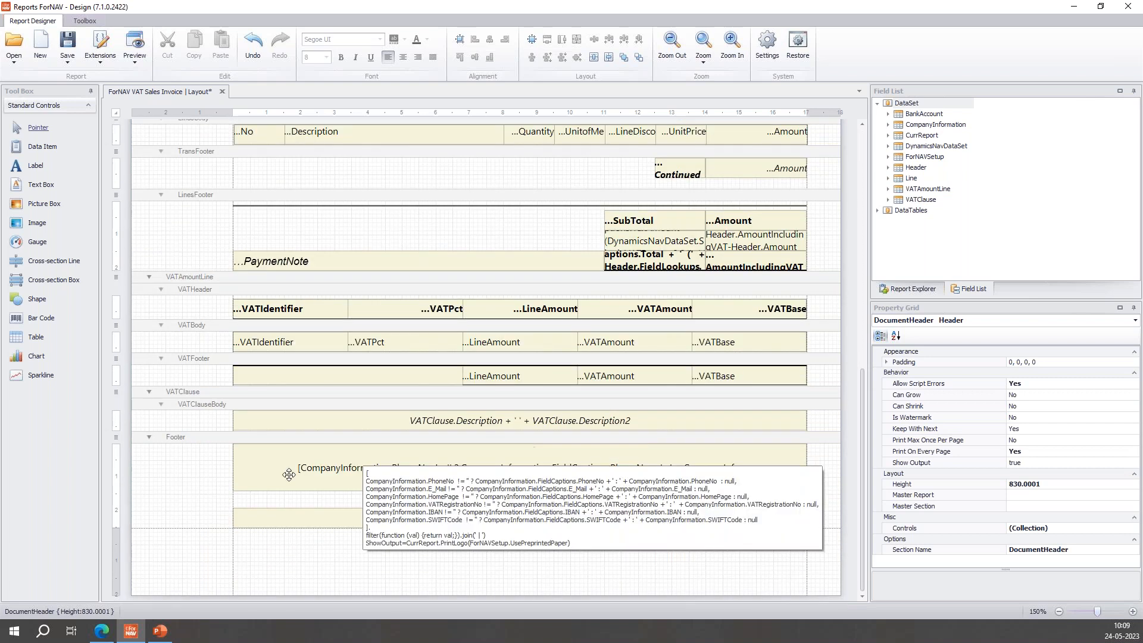
pyautogui.click(185, 487)
pyautogui.rightClick(932, 420)
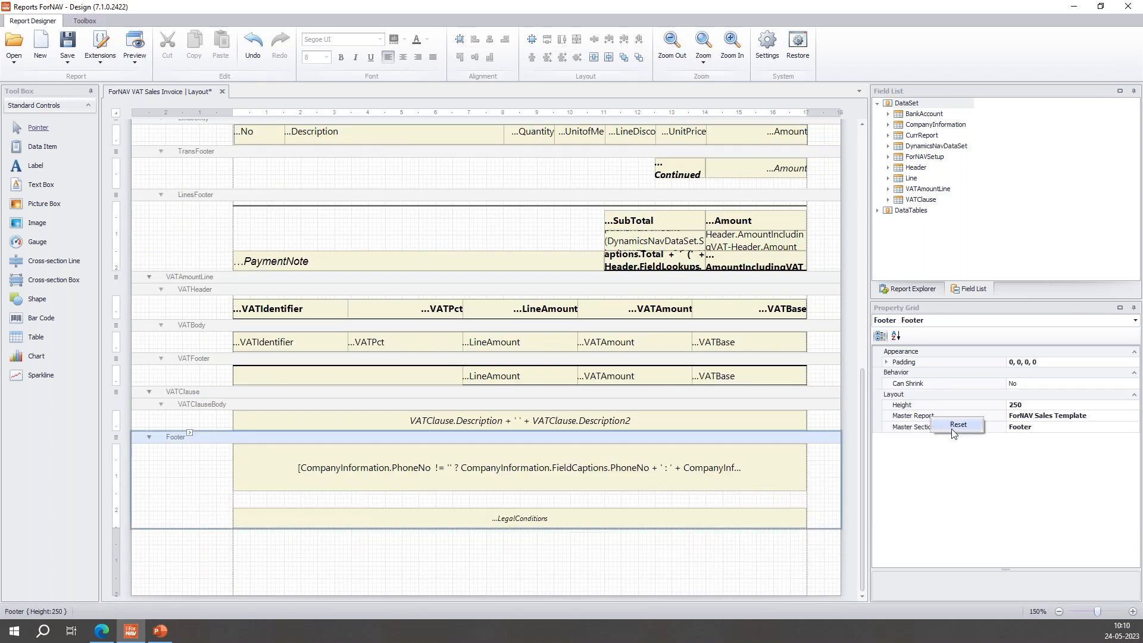
pyautogui.click(946, 426)
pyautogui.scroll(10, 534, 426)
pyautogui.scroll(1, 534, 426)
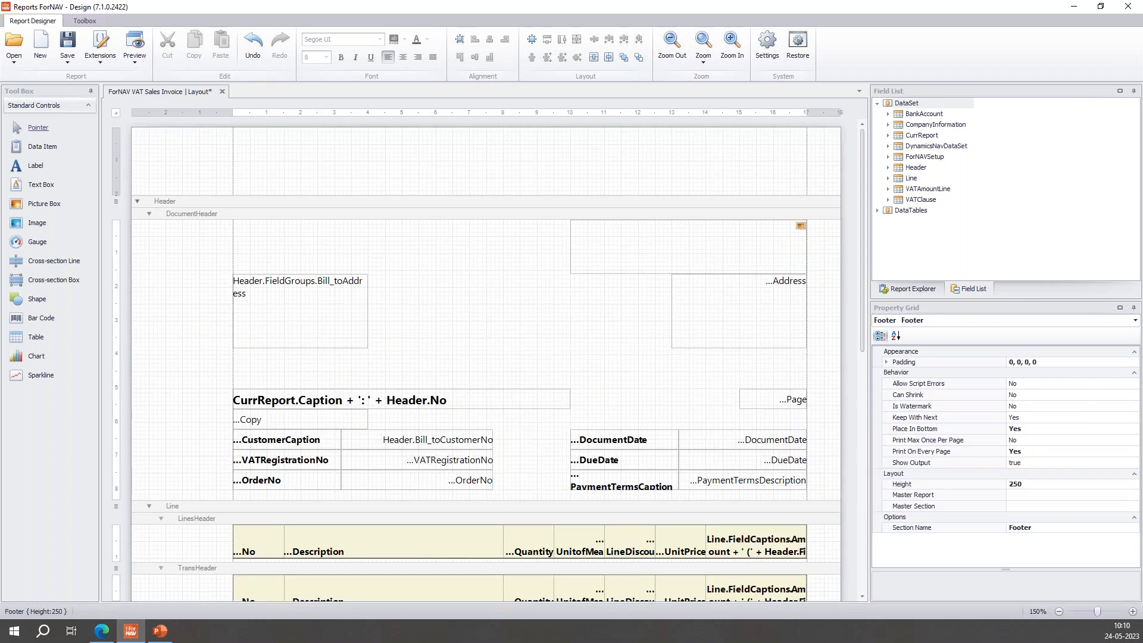
# Add the BankAccountNo field from BankAccount's FieldExtensions to the DocumentHeader section, just below the company address
pyautogui.click(887, 114)
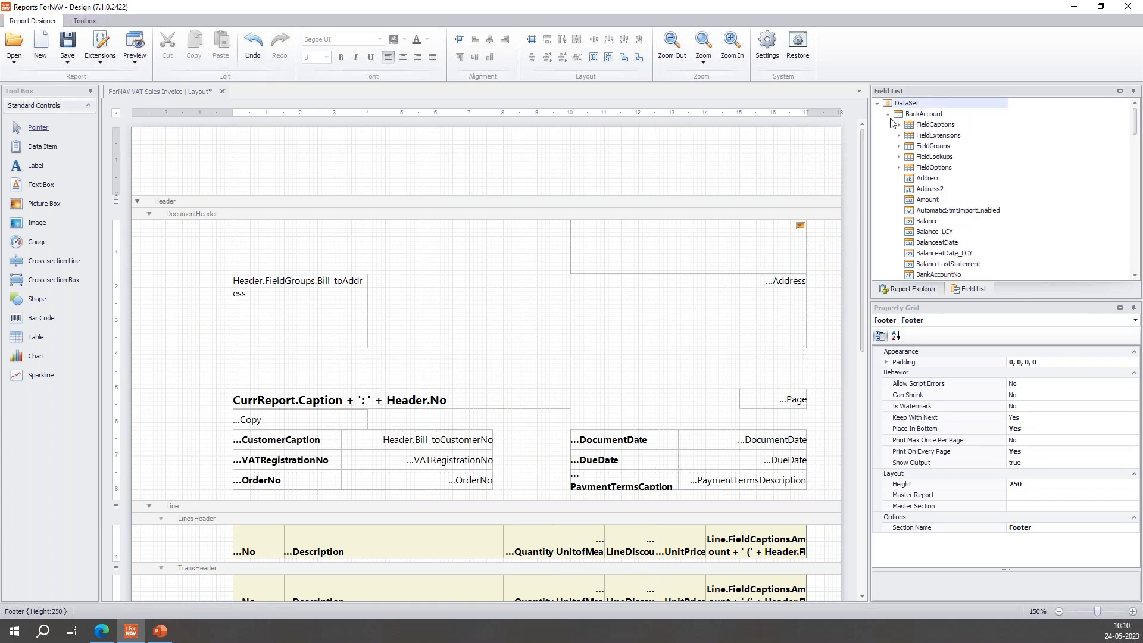
pyautogui.scroll(-1, 937, 206)
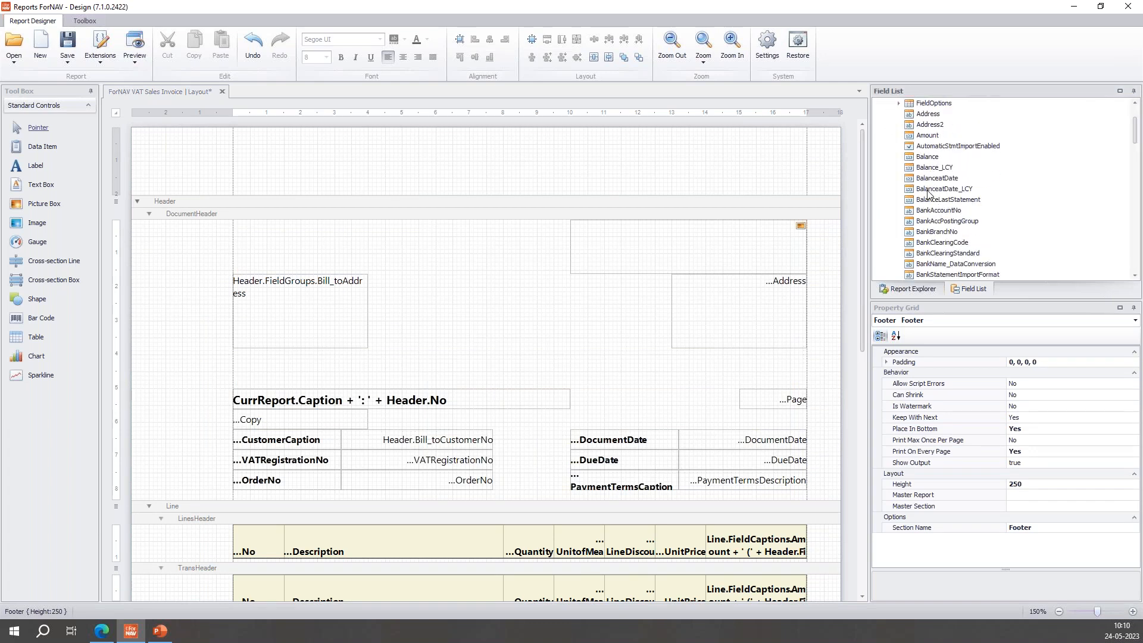
pyautogui.scroll(2, 918, 218)
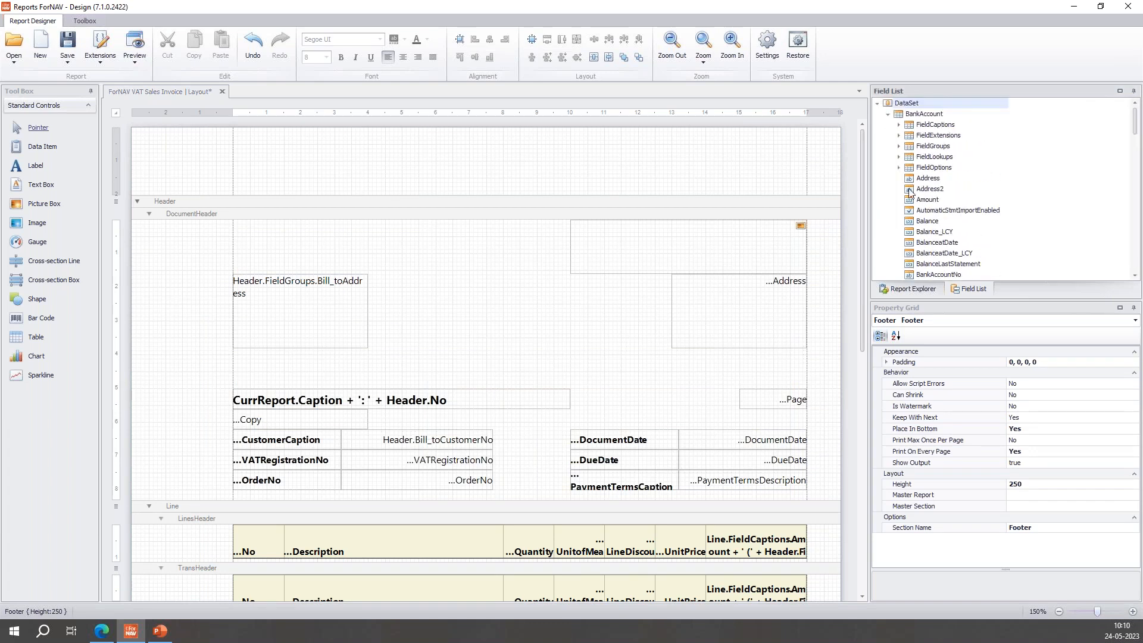
pyautogui.click(899, 136)
pyautogui.scroll(-3, 950, 197)
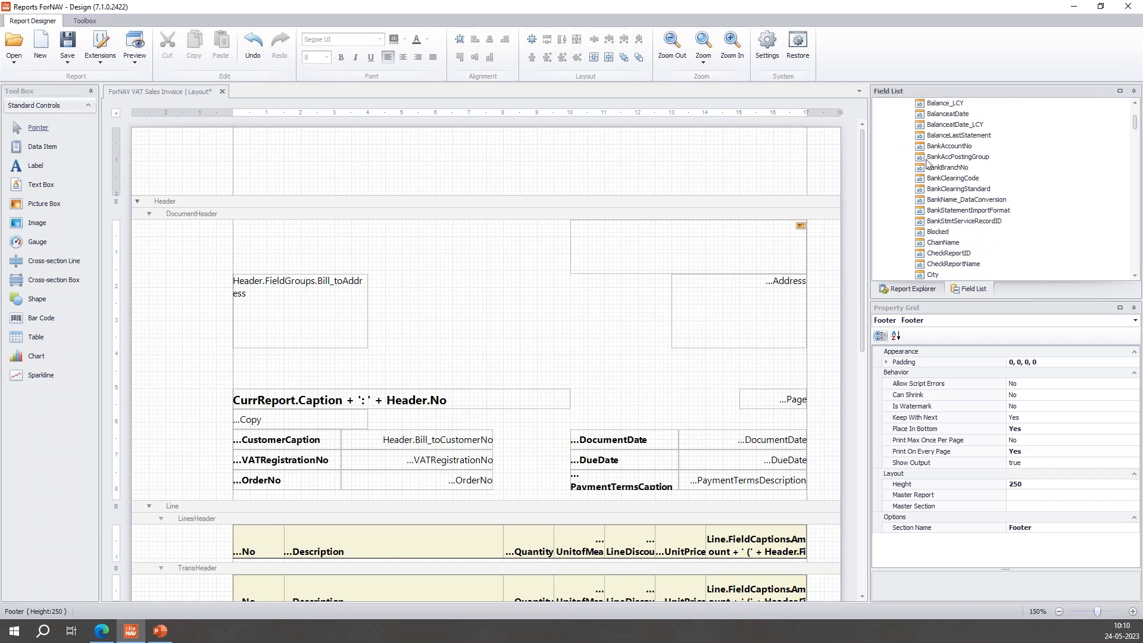
pyautogui.moveTo(943, 148); pyautogui.dragTo(556, 365)
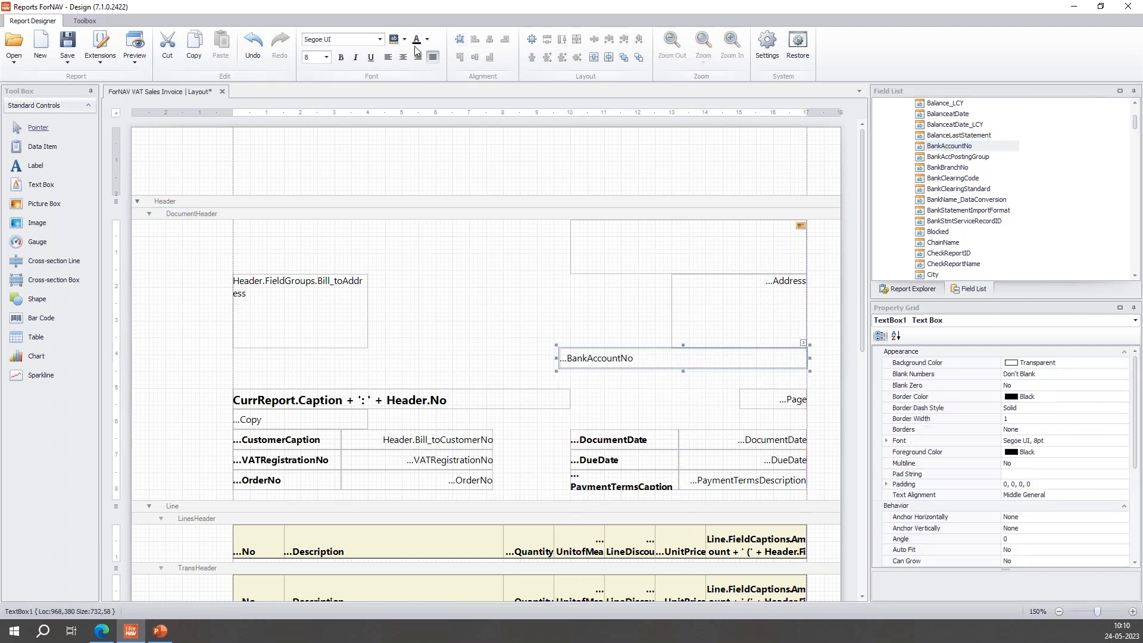
# Give the new BankAccountNo text box a green background (0, 255, 0) and set its text alignment to Middle Right
pyautogui.click(404, 39)
pyautogui.click(449, 95)
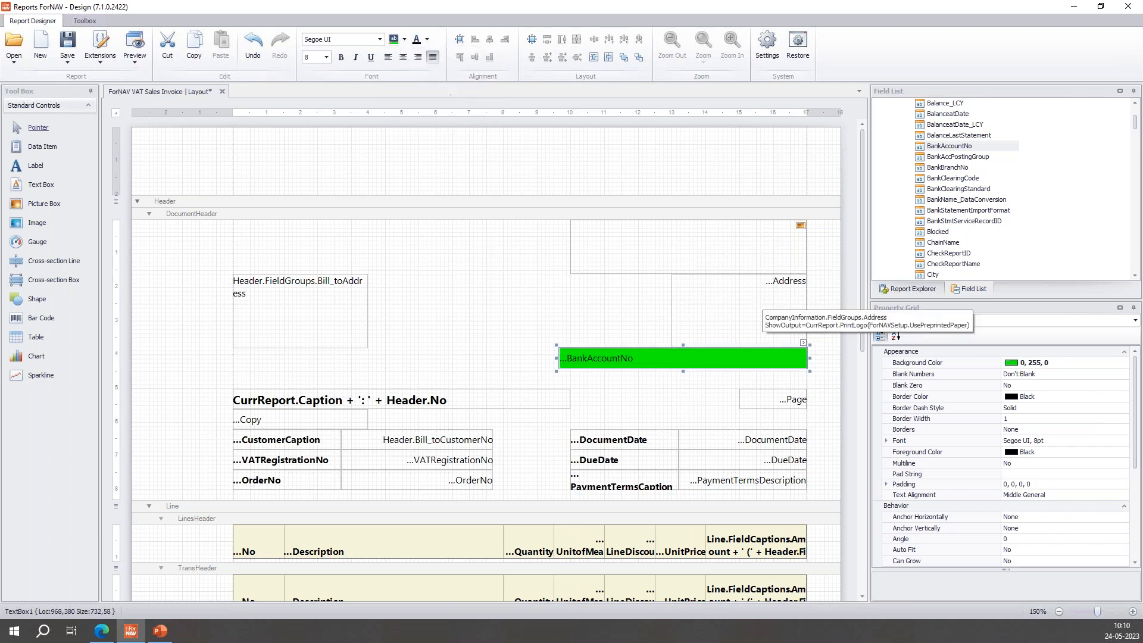
pyautogui.click(1105, 497)
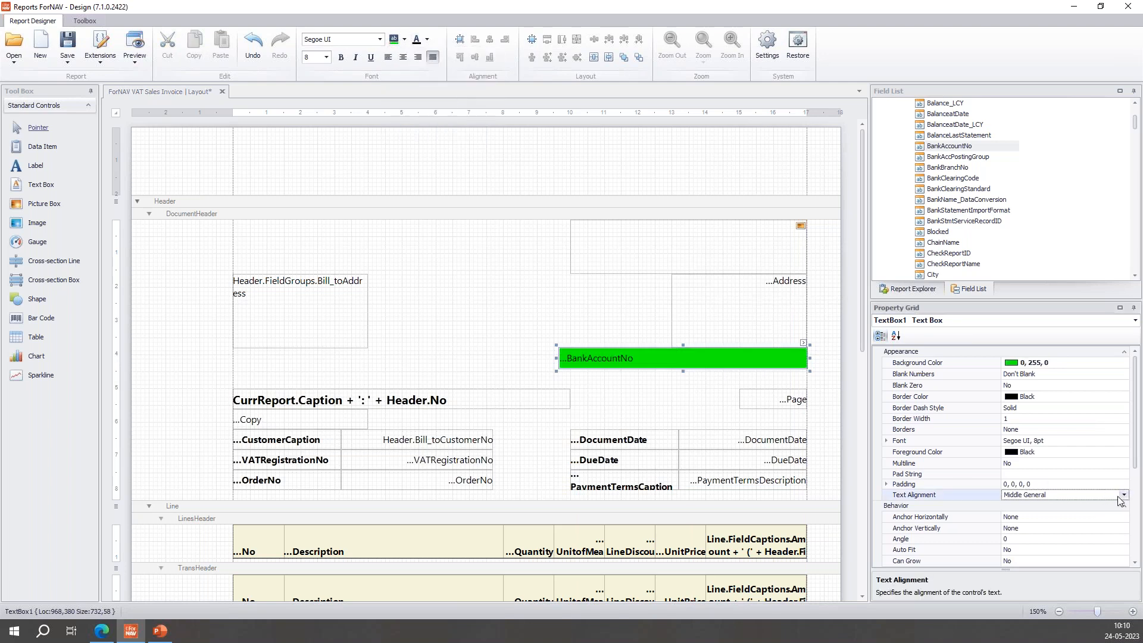
pyautogui.click(1124, 494)
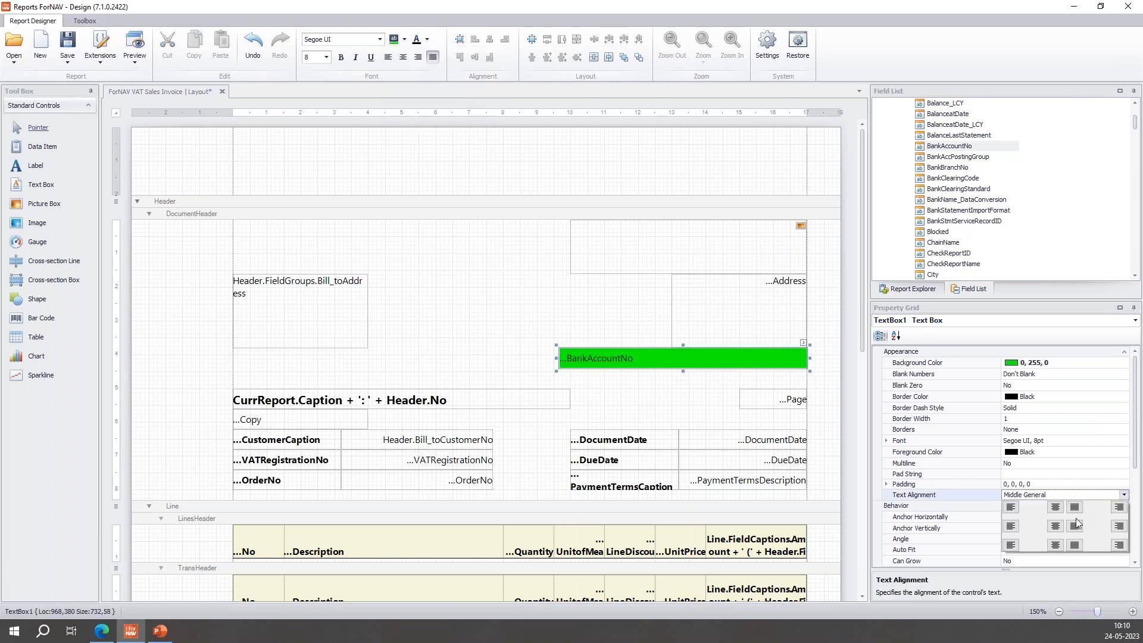
pyautogui.click(1117, 526)
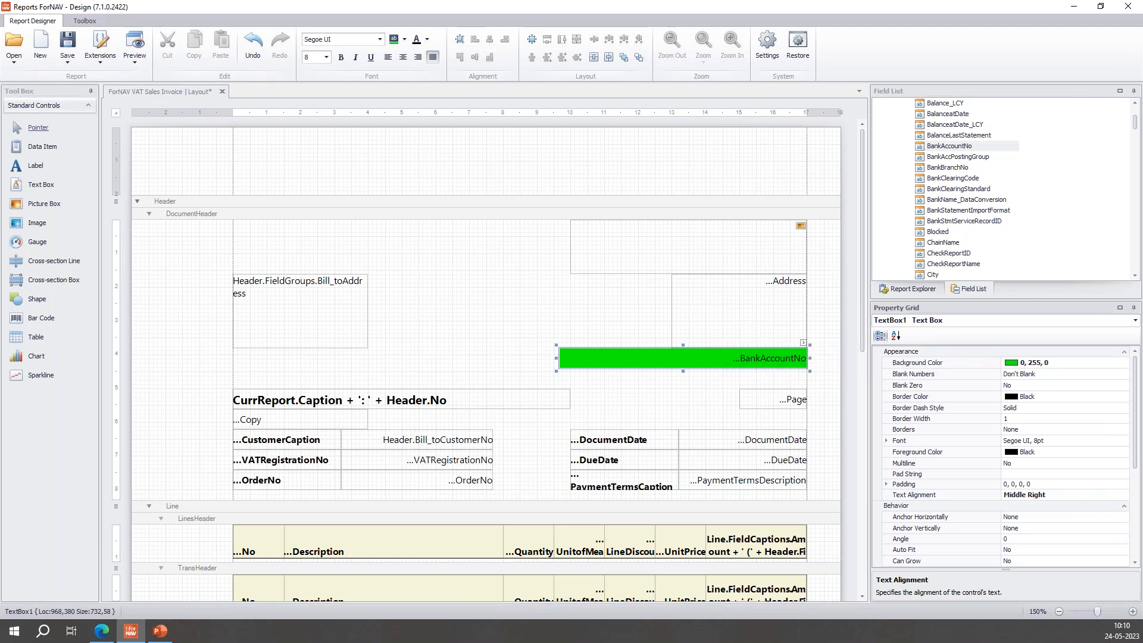
# Apply the green background color to the company information text box in the Footer section
pyautogui.scroll(-10, 676, 378)
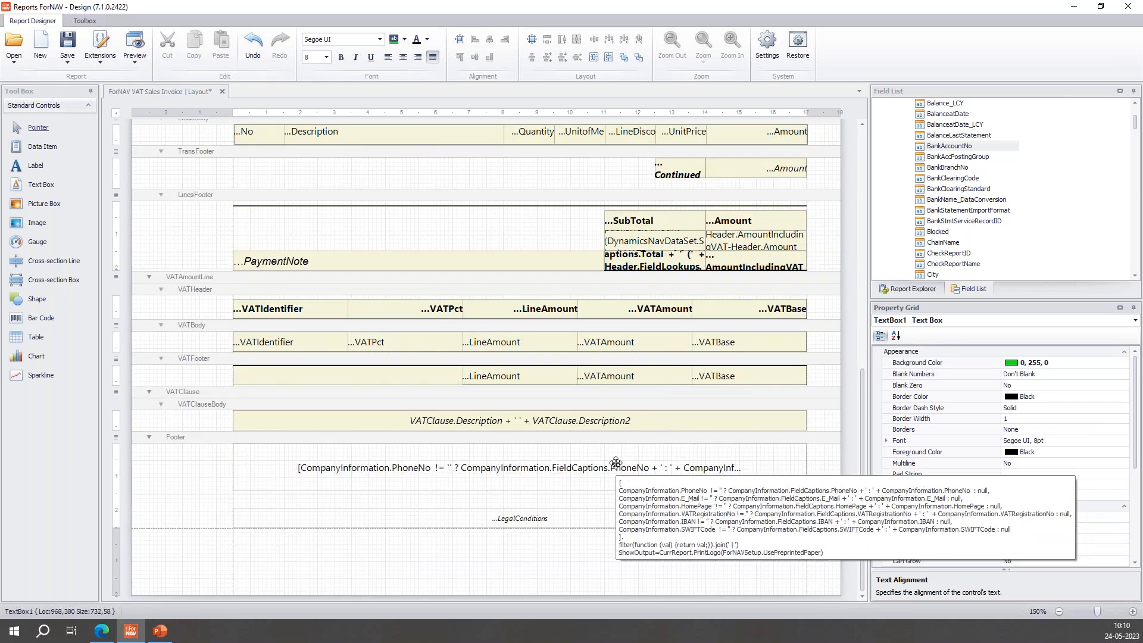
pyautogui.click(615, 462)
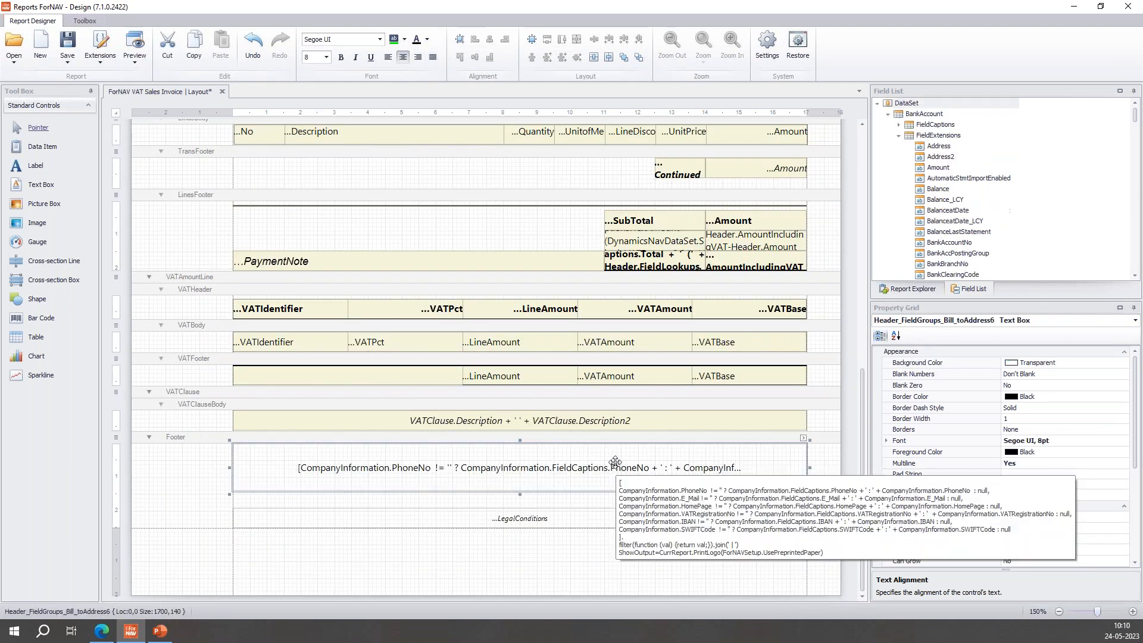
pyautogui.click(394, 39)
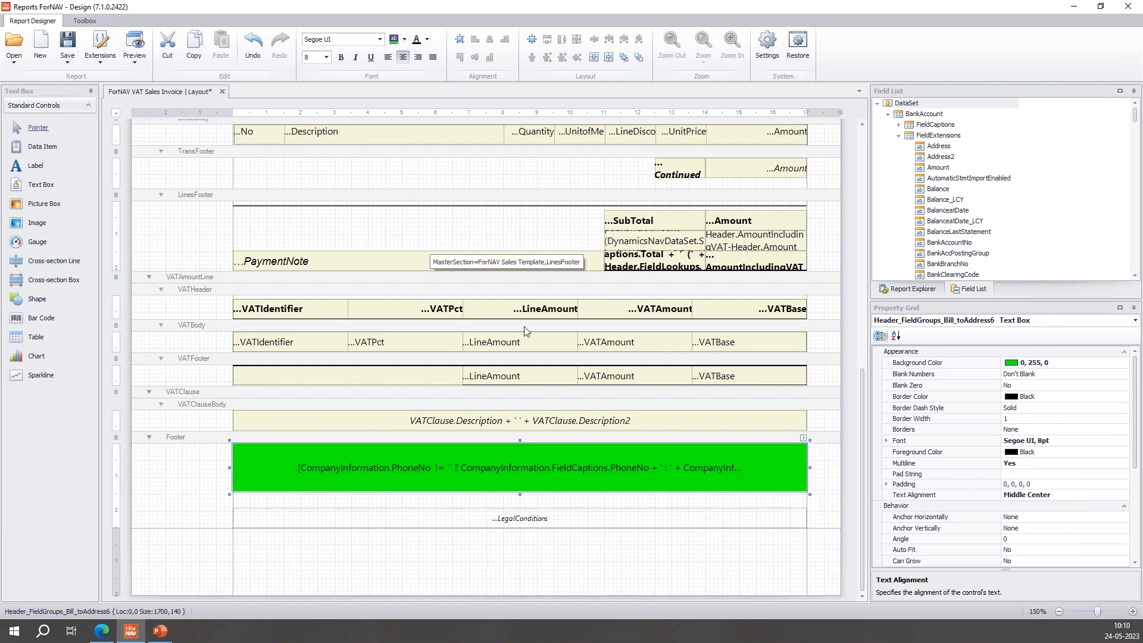
# Open the footer company information text box's source expression for editing and look up the IBAN field in the BankAccount record
pyautogui.click(803, 438)
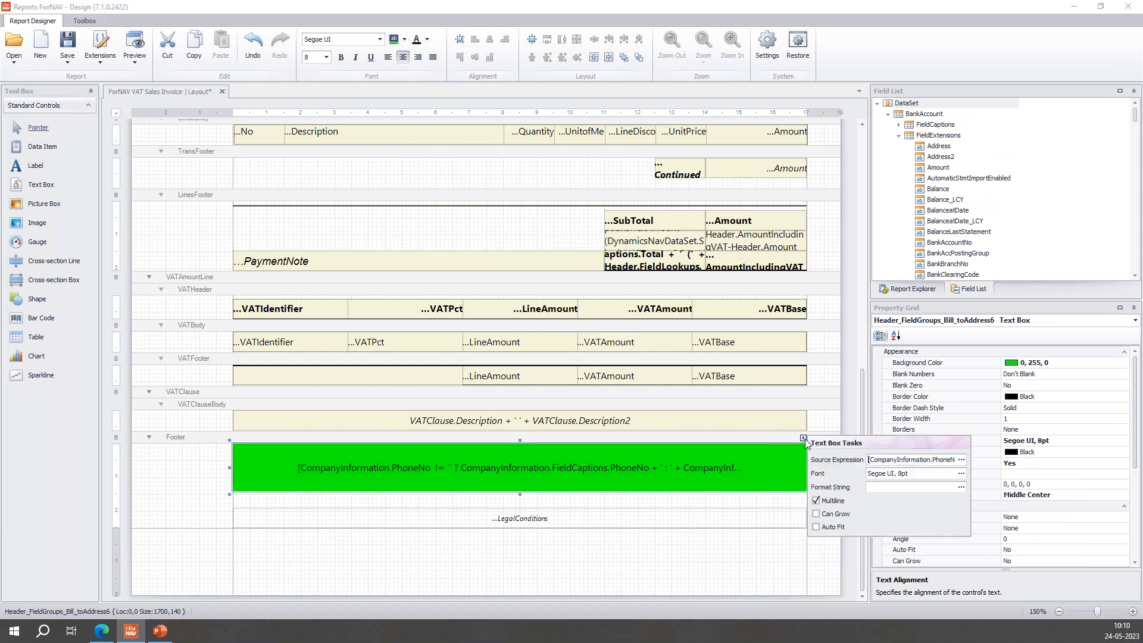
pyautogui.click(962, 462)
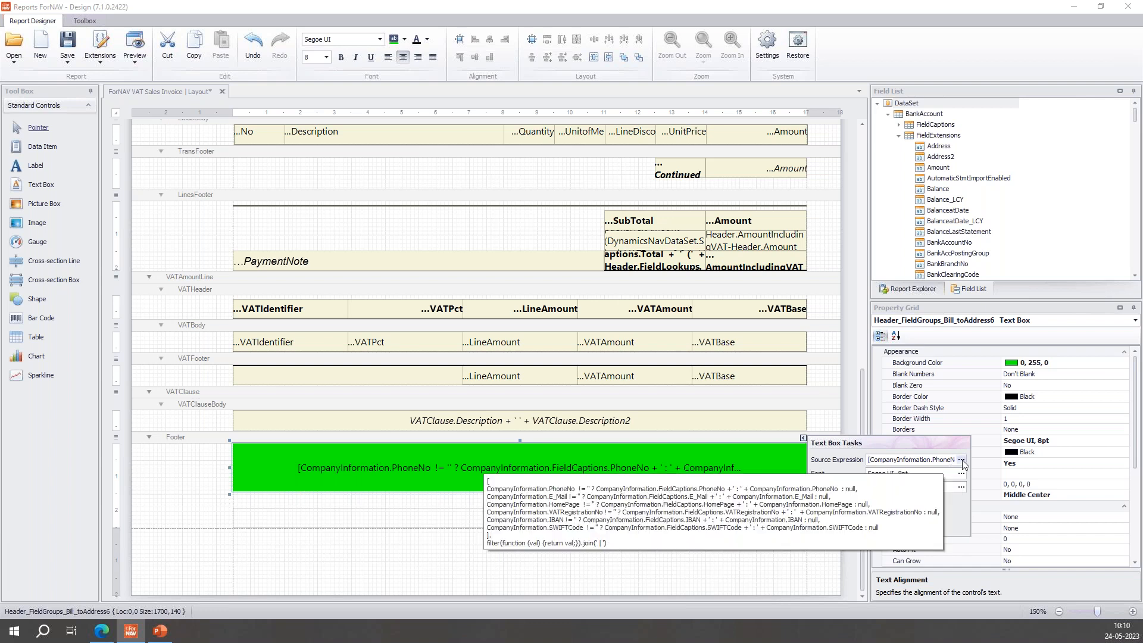
pyautogui.click(962, 462)
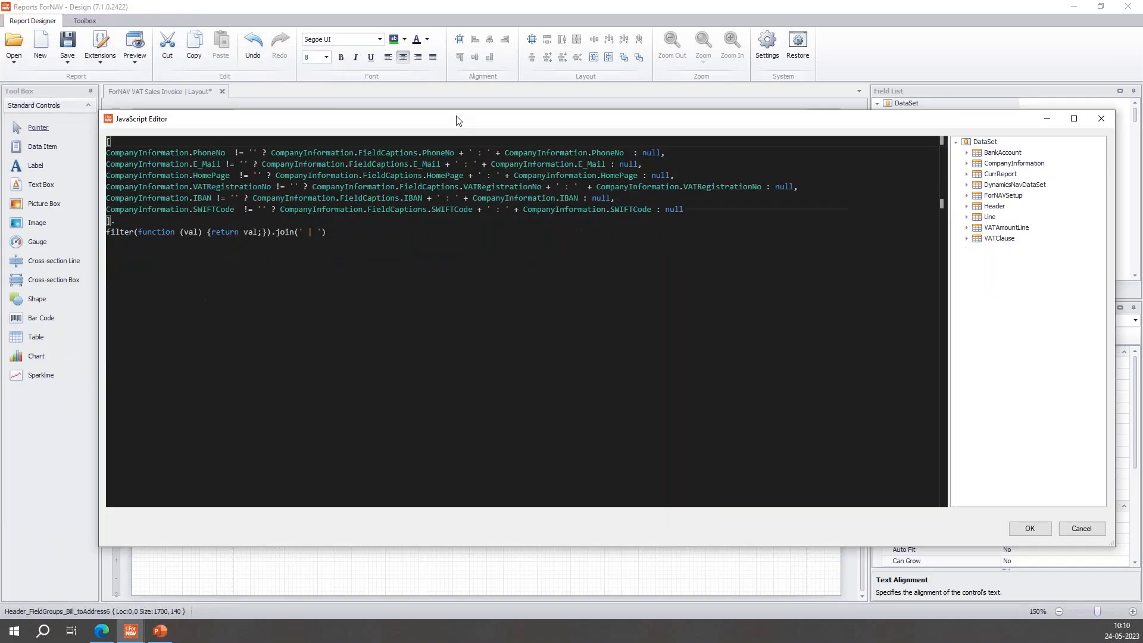
pyautogui.moveTo(430, 78); pyautogui.dragTo(425, 73)
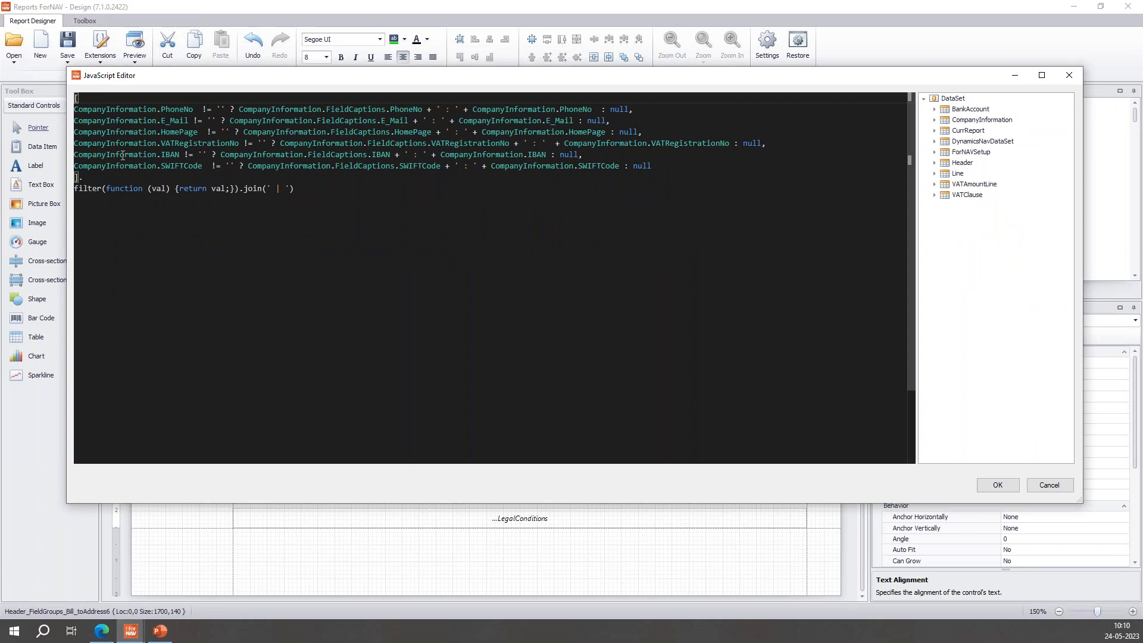
pyautogui.moveTo(77, 154); pyautogui.dragTo(617, 153)
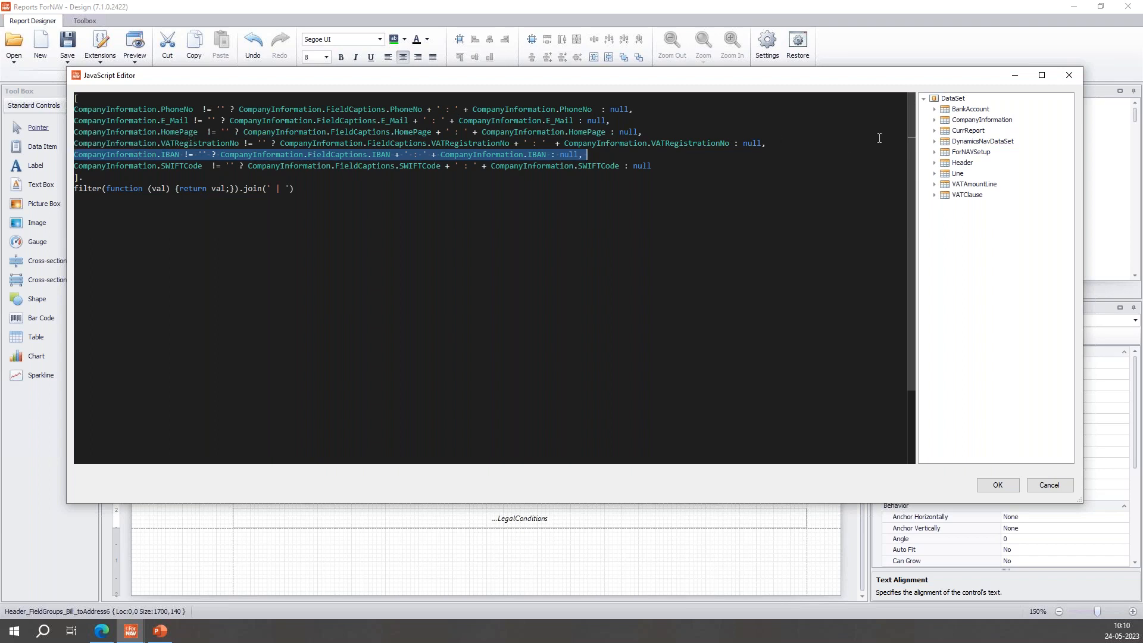
pyautogui.click(935, 110)
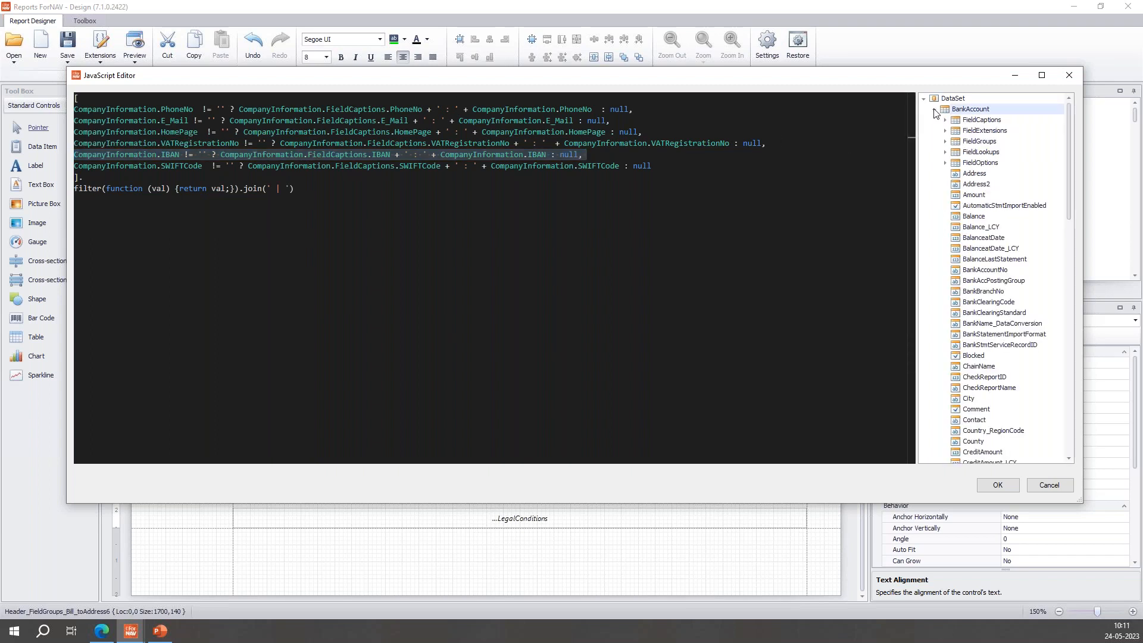
pyautogui.scroll(-12, 985, 247)
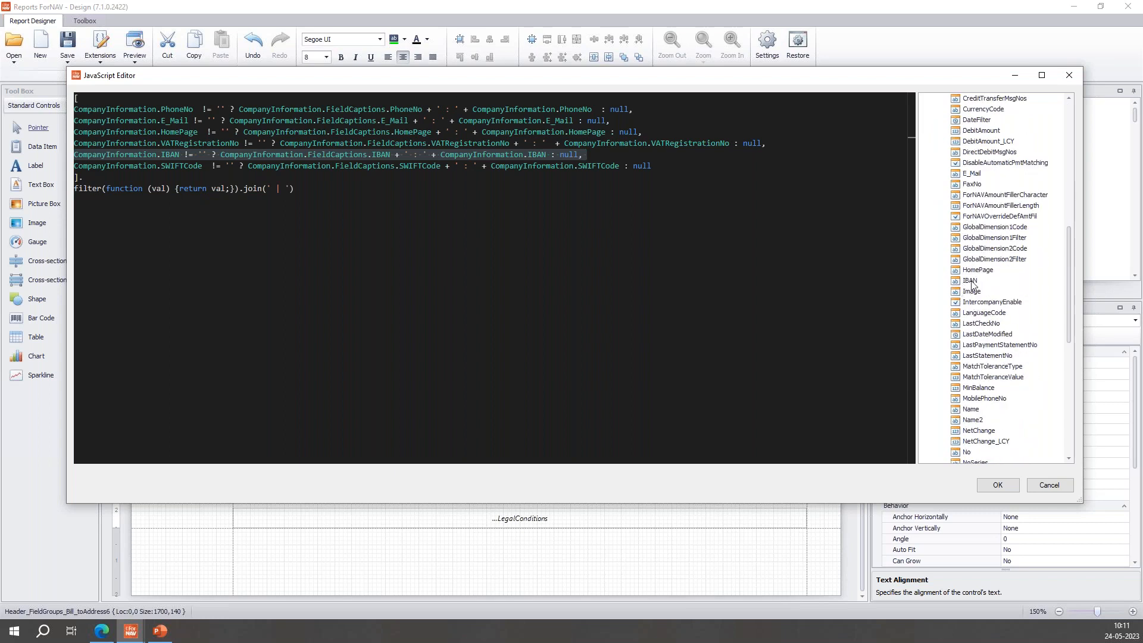
pyautogui.scroll(5, 974, 270)
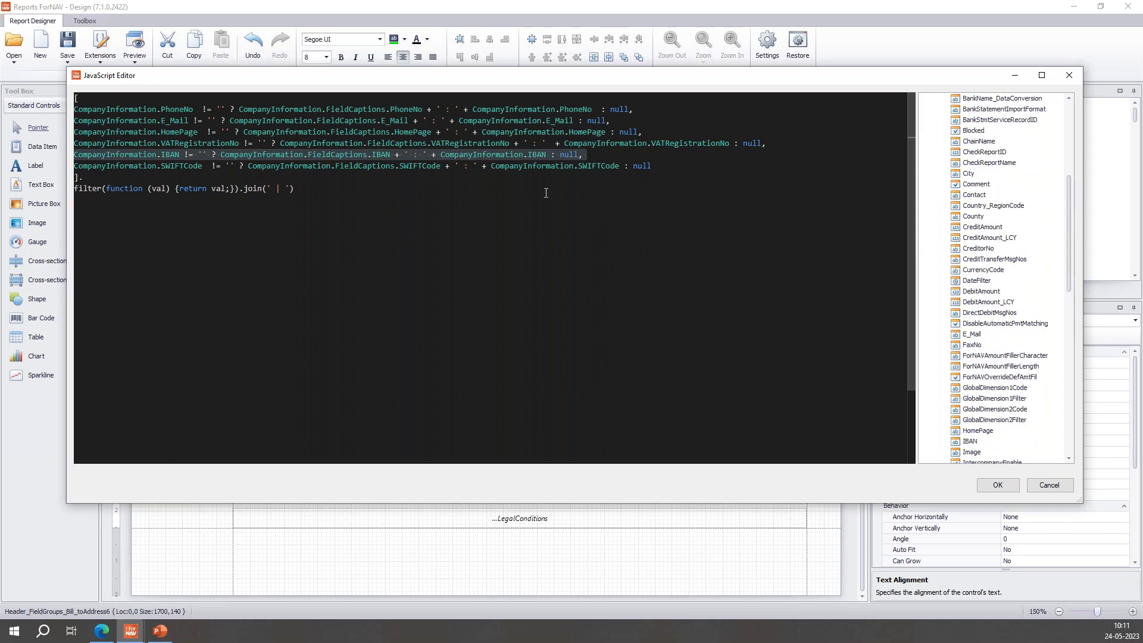
# Replace all three CompanyInformation references in the expression's IBAN line with BankAccount and accept the expression
pyautogui.doubleClick(136, 160)
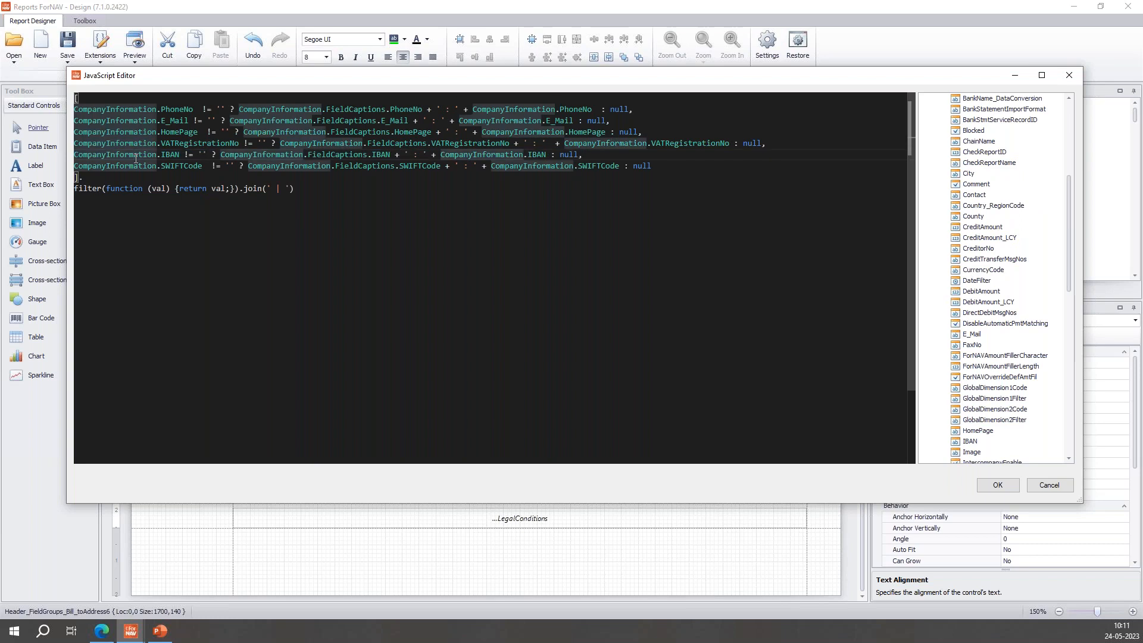
pyautogui.write('BankAc')
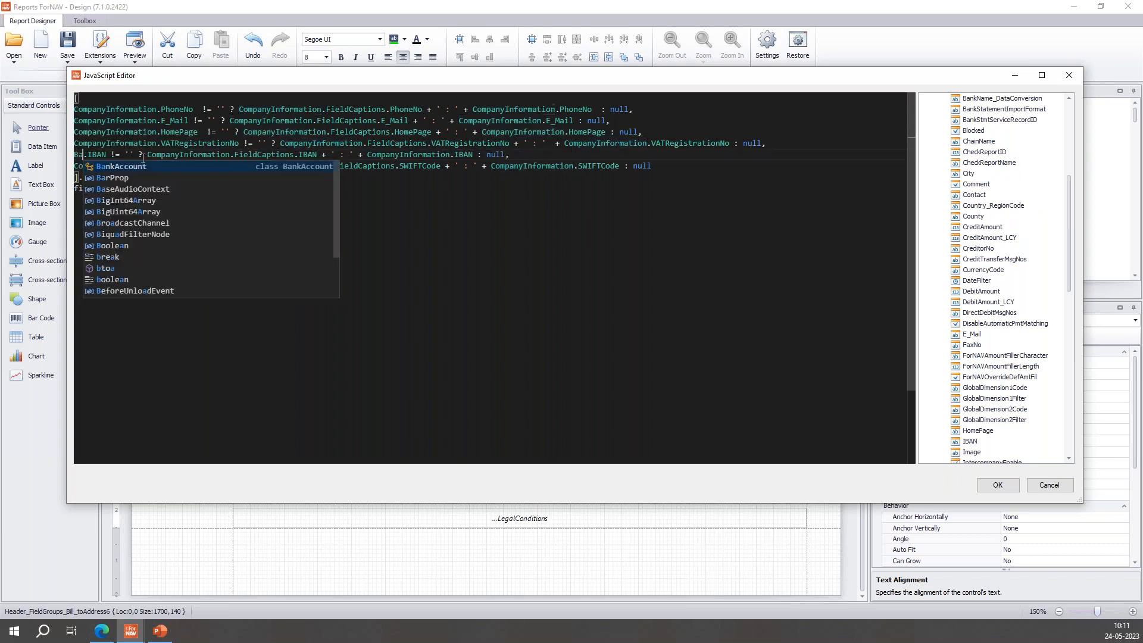
pyautogui.write('count')
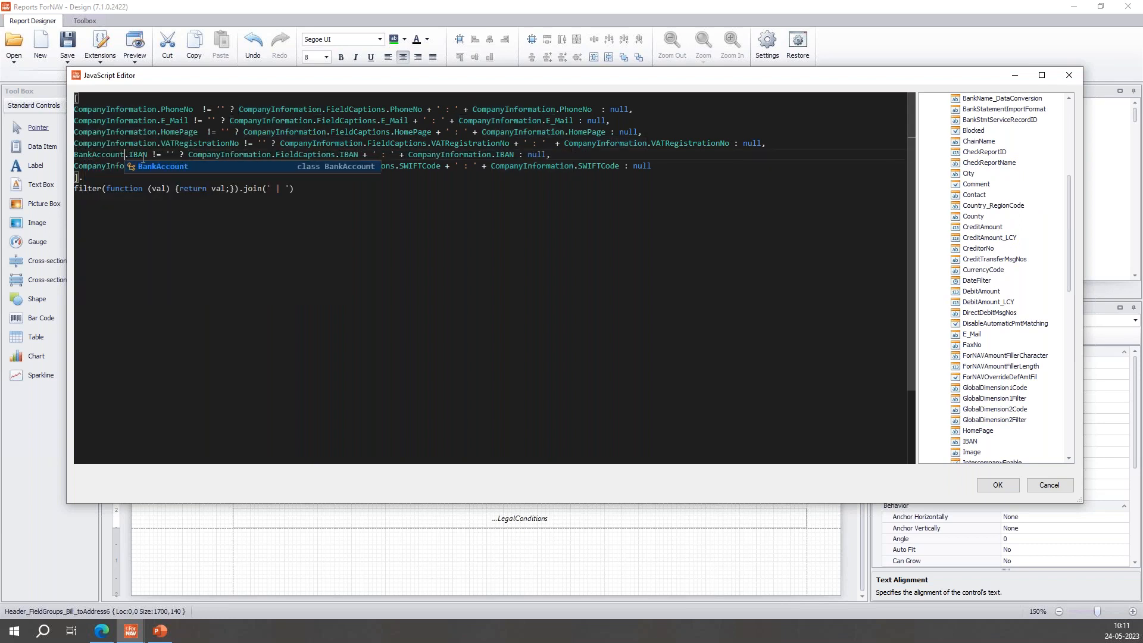
pyautogui.doubleClick(442, 155)
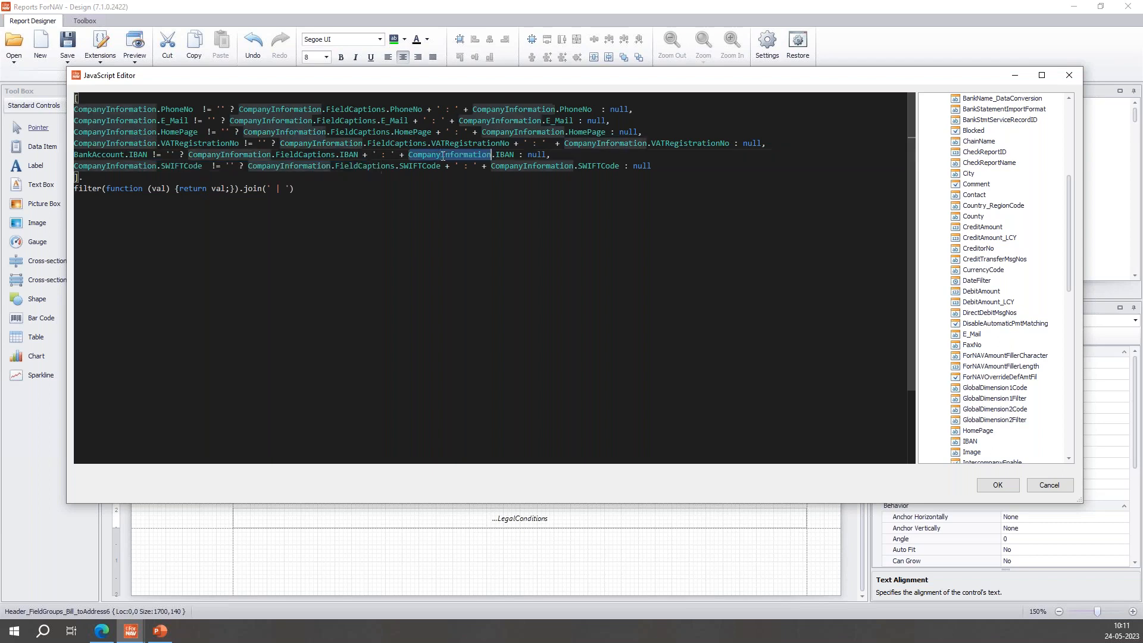
pyautogui.write('BankAccoun')
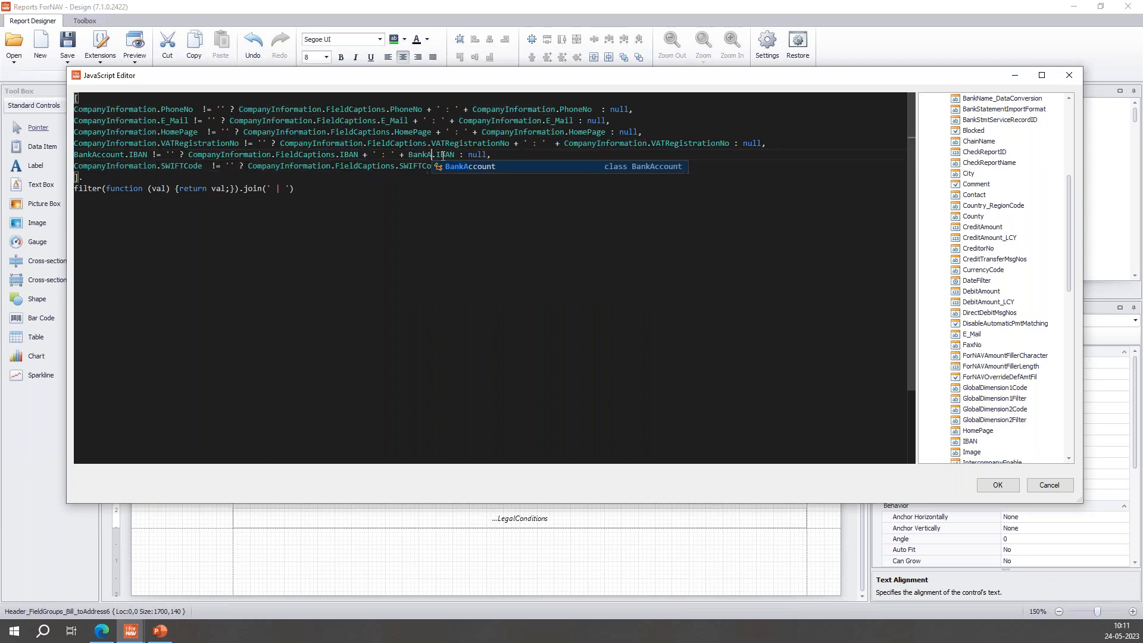
pyautogui.write('t')
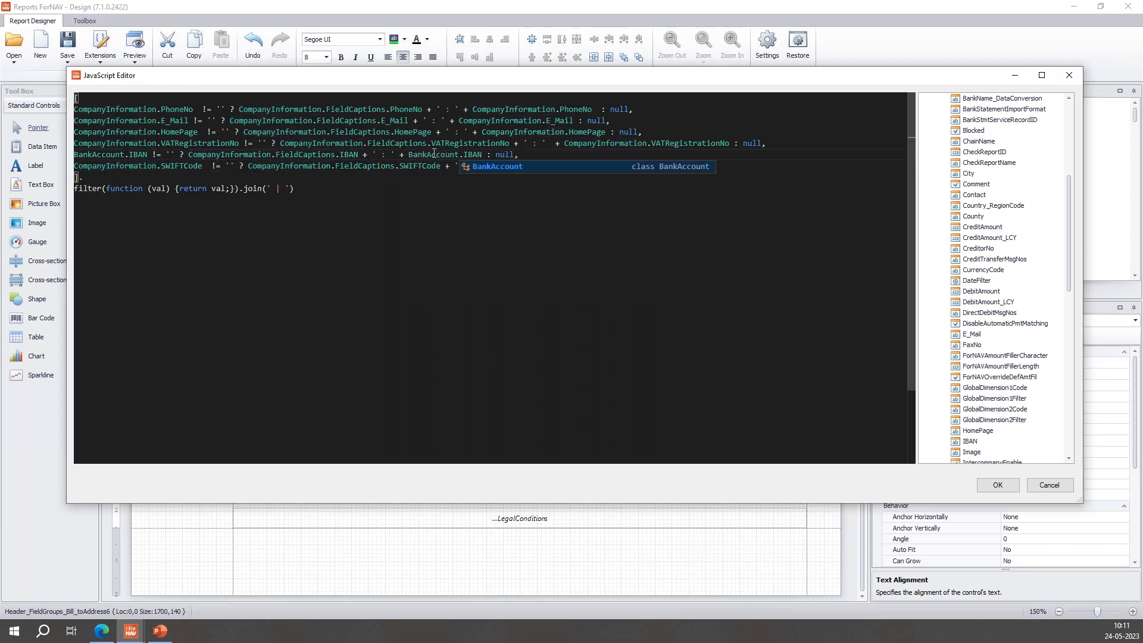
pyautogui.doubleClick(227, 155)
pyautogui.write('BankAccou')
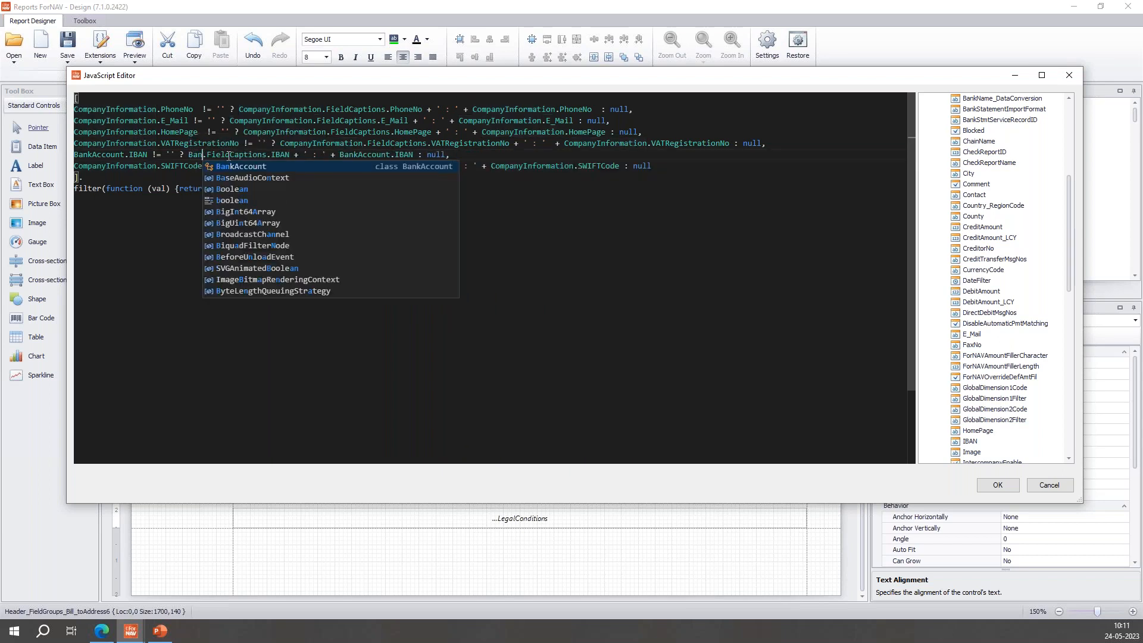
pyautogui.write('nt')
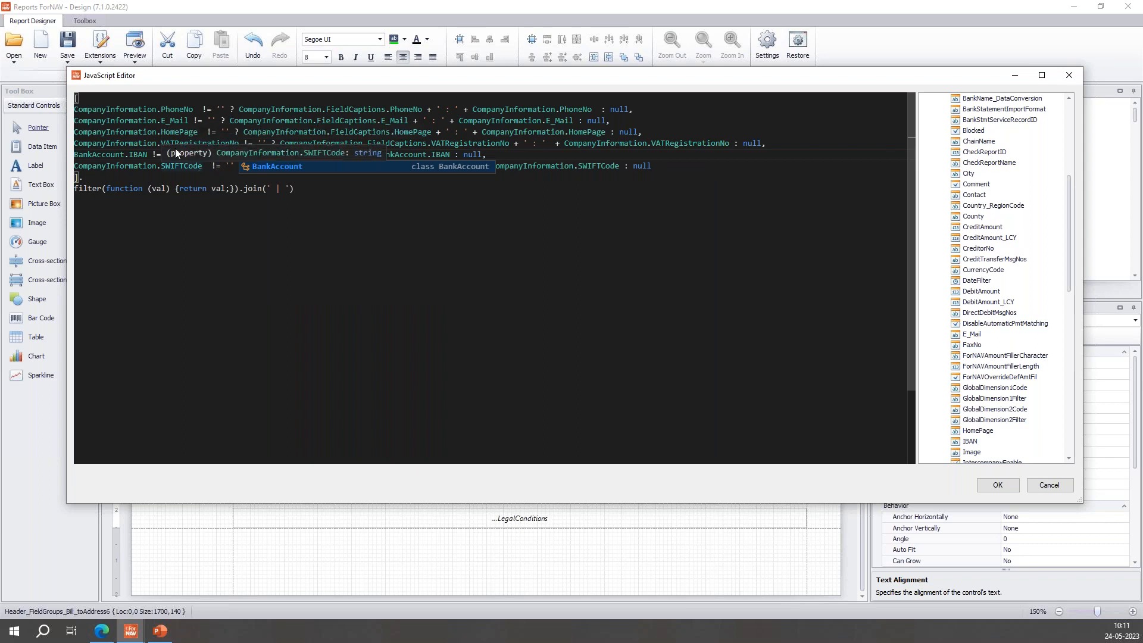
pyautogui.click(998, 484)
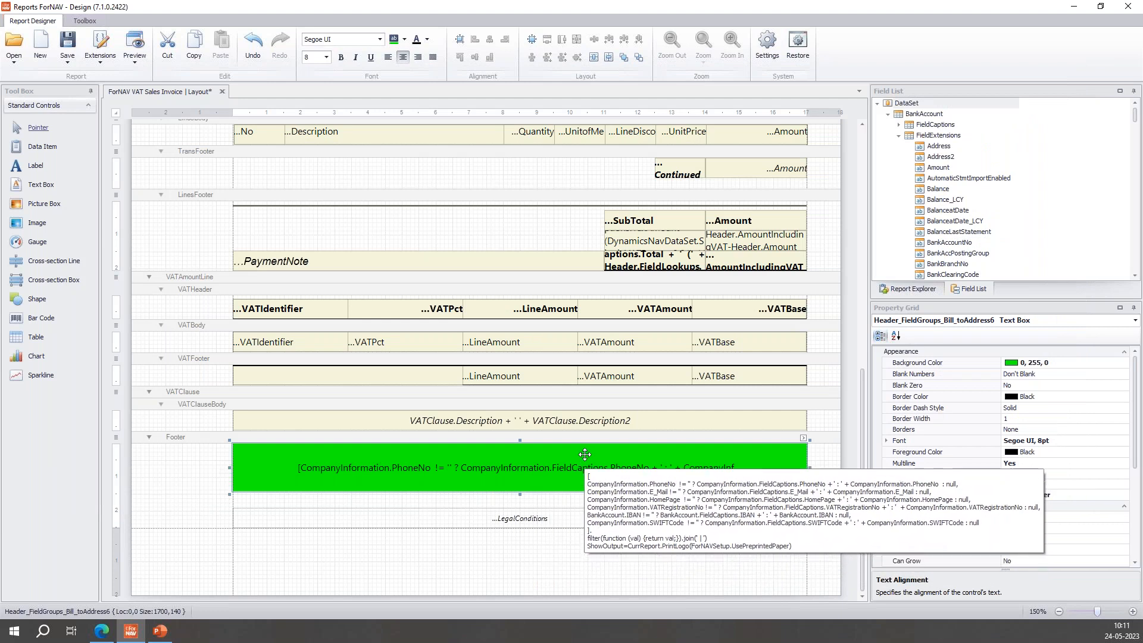
# Save the modified invoice layout as a custom layout on the server and activate it
pyautogui.scroll(10, 585, 472)
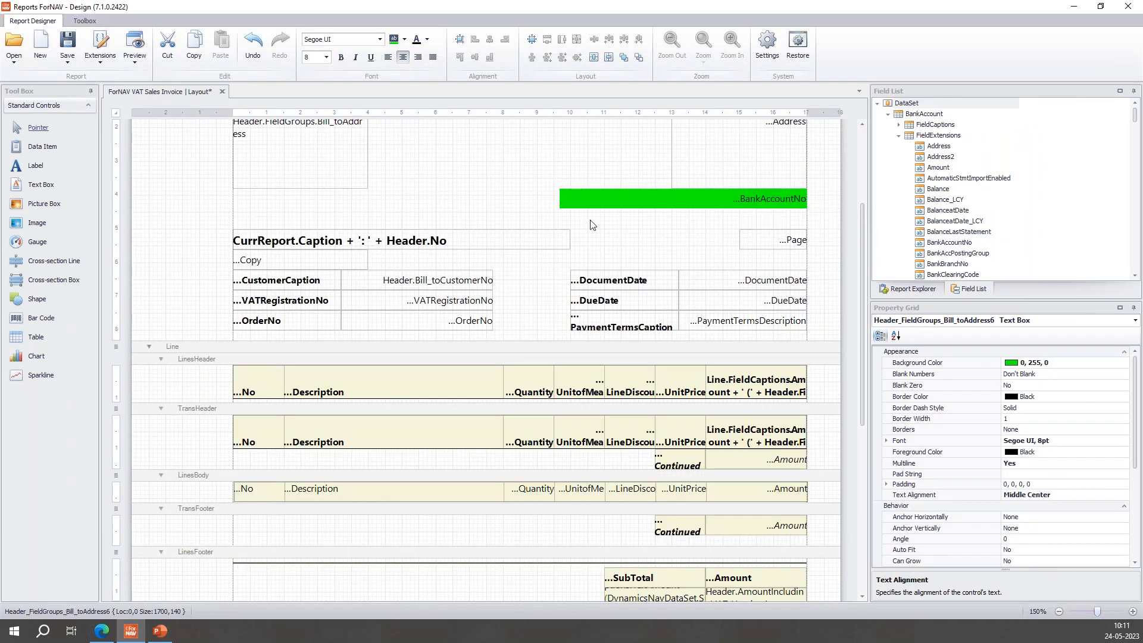
pyautogui.scroll(-8, 518, 241)
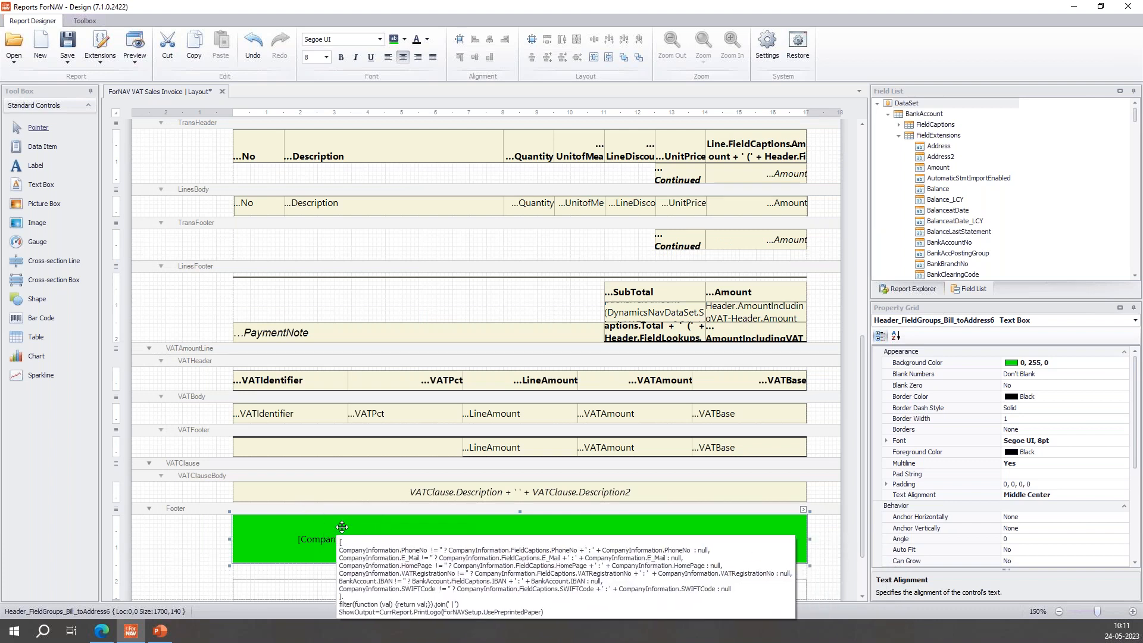
pyautogui.scroll(12, 336, 538)
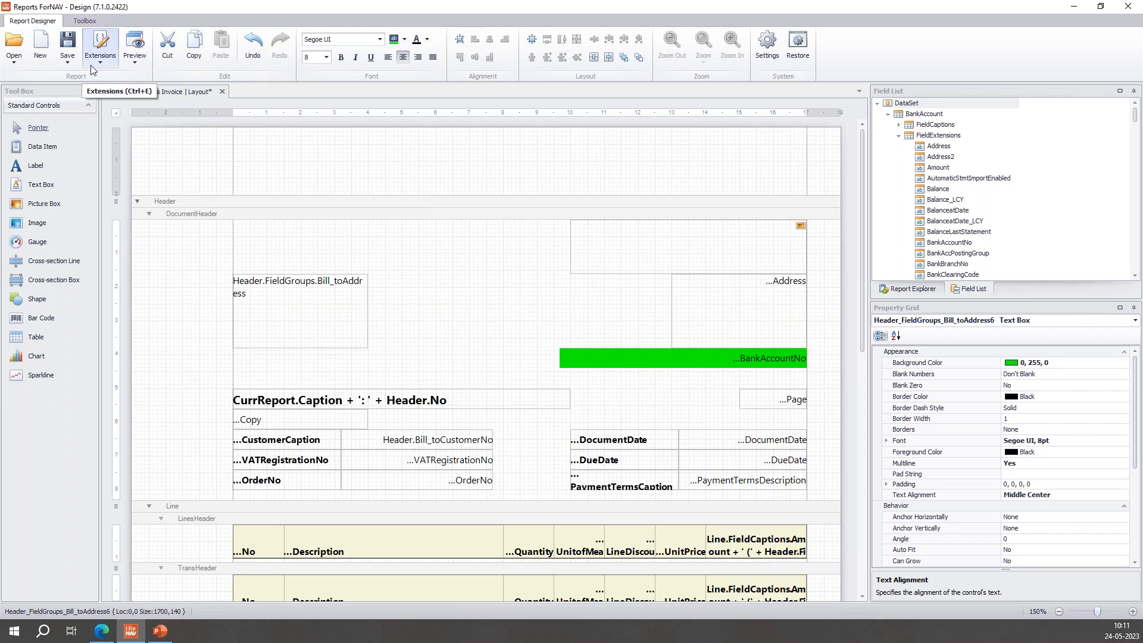
pyautogui.click(69, 62)
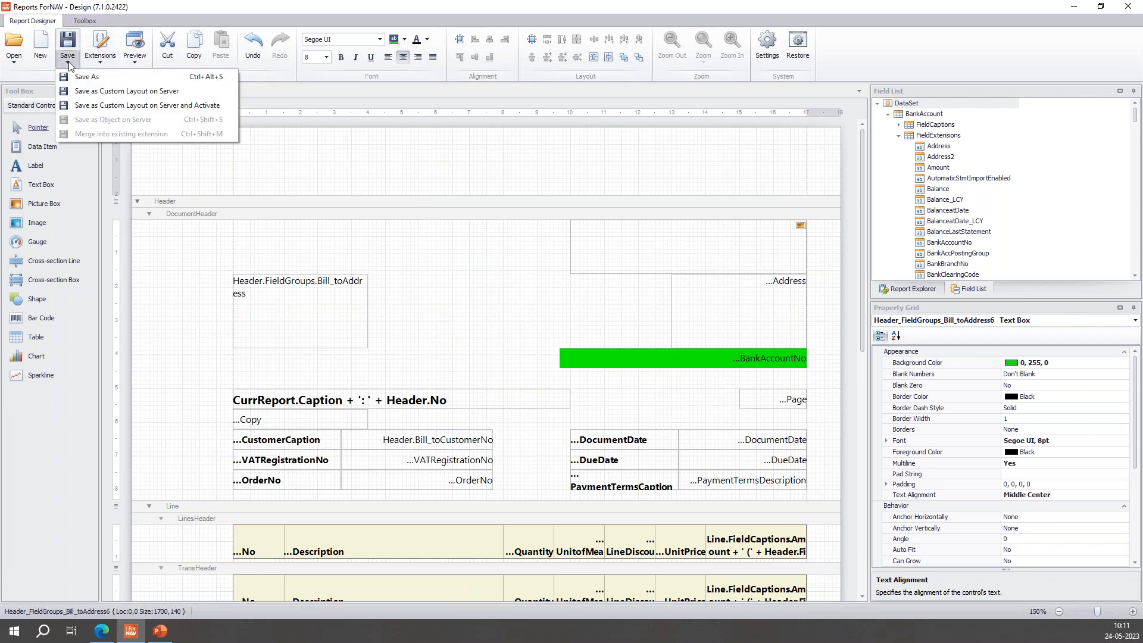
pyautogui.click(90, 107)
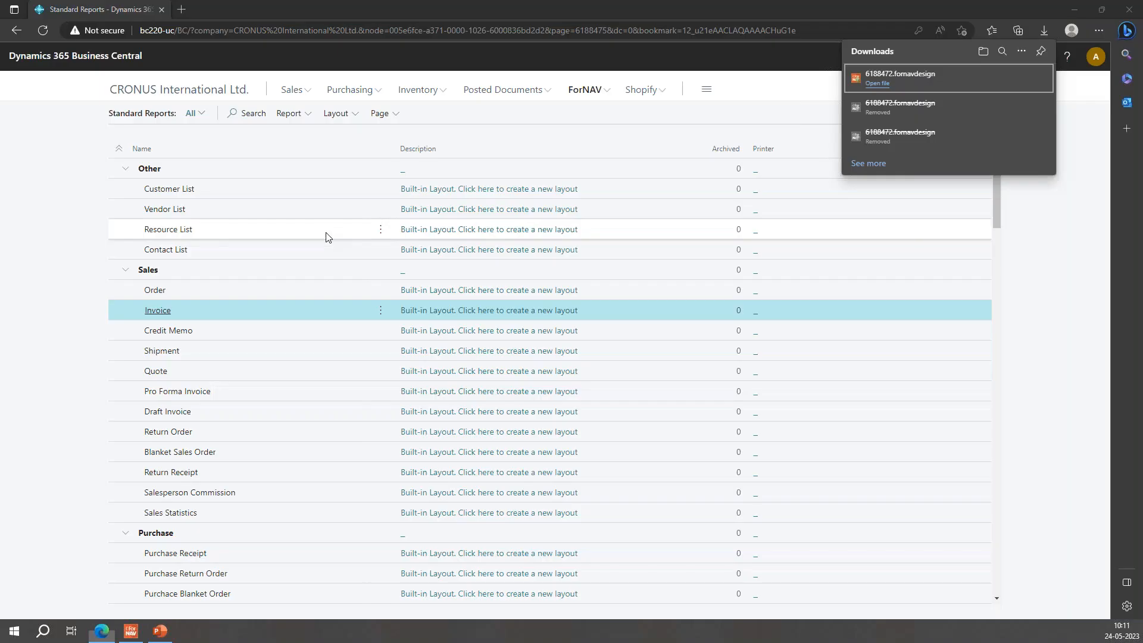
# Open the posted sales invoices and preview the printout of the USD invoice for Progressive Home Furnishings
pyautogui.click(298, 90)
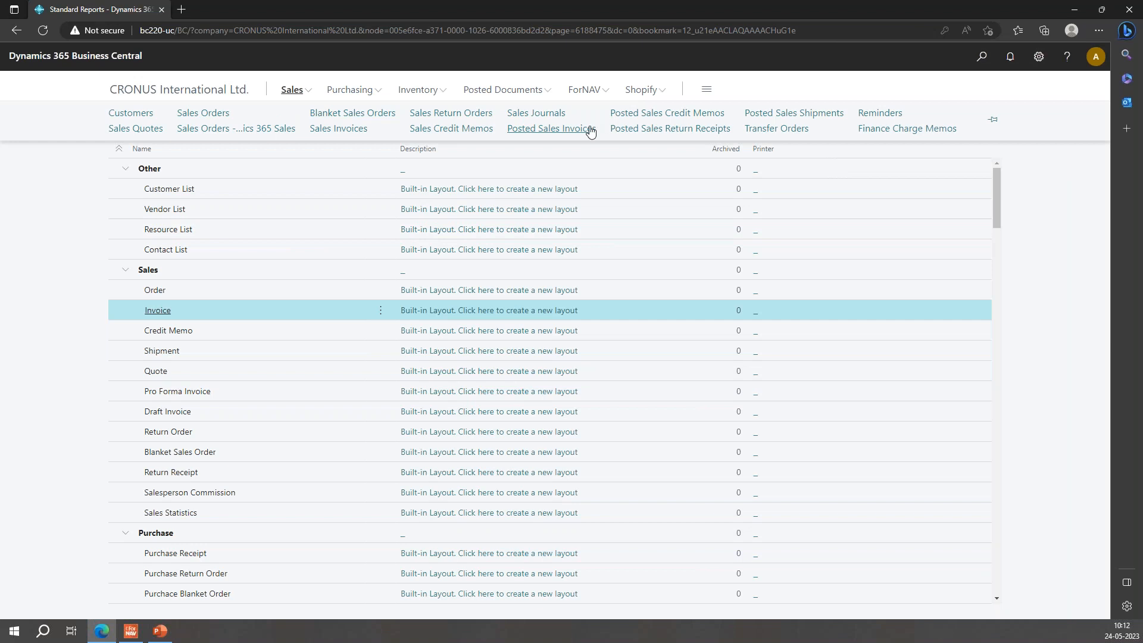
pyautogui.click(549, 135)
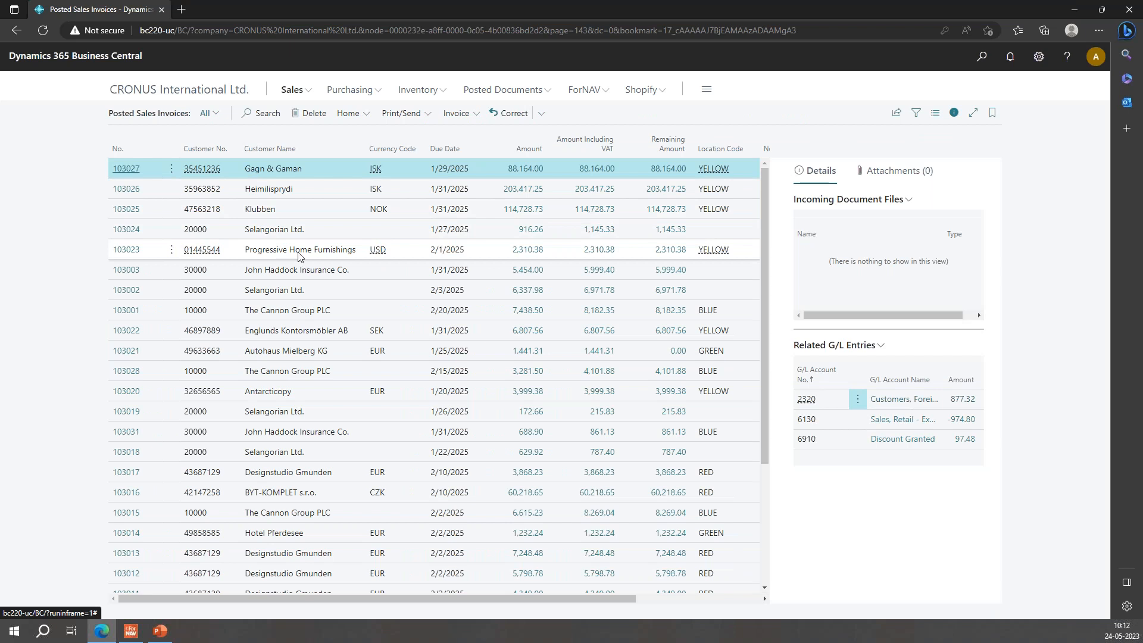
pyautogui.click(353, 254)
pyautogui.click(411, 114)
pyautogui.click(433, 140)
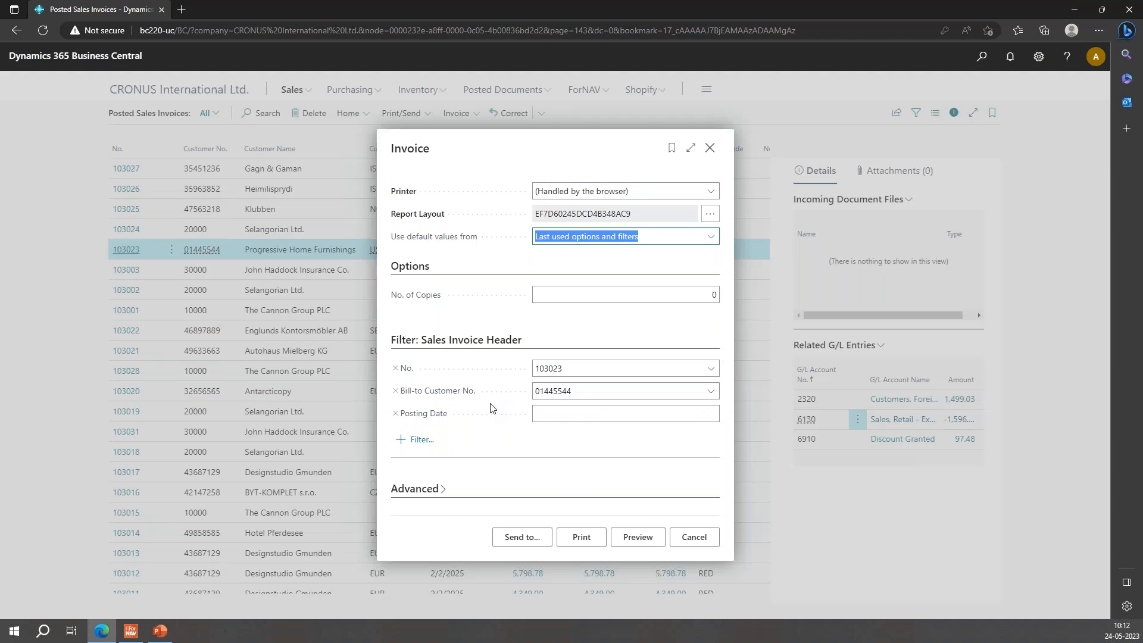
pyautogui.click(628, 545)
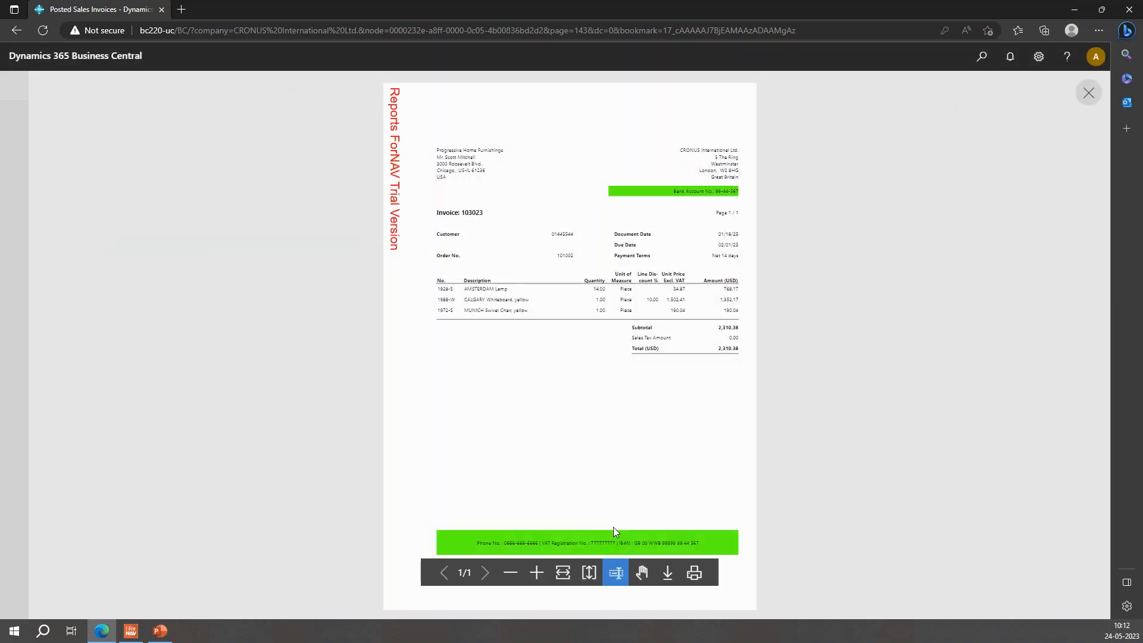
# Examine the bank account number and footer IBAN on the USD invoice preview at page width, and return to the invoice list
pyautogui.click(562, 572)
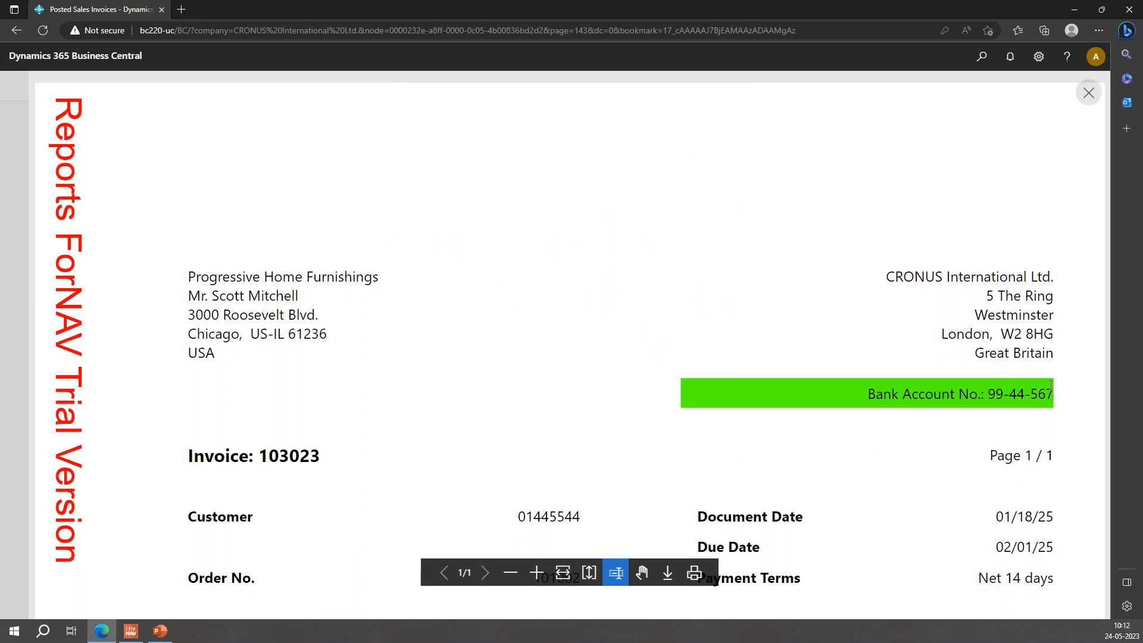
pyautogui.scroll(-10, 1050, 386)
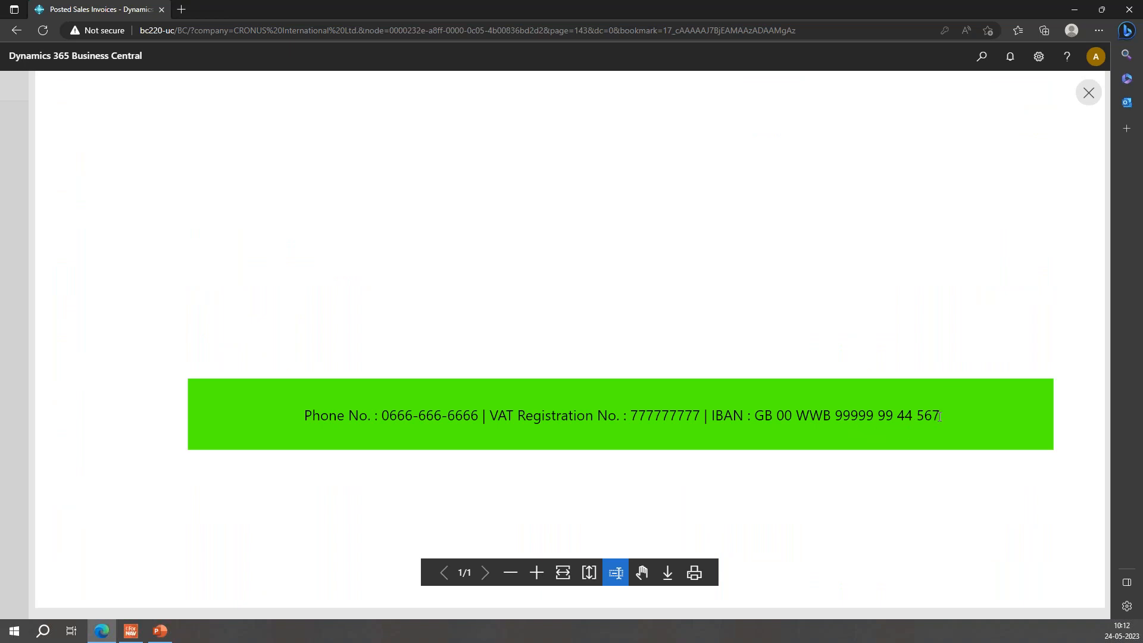
pyautogui.scroll(10, 911, 424)
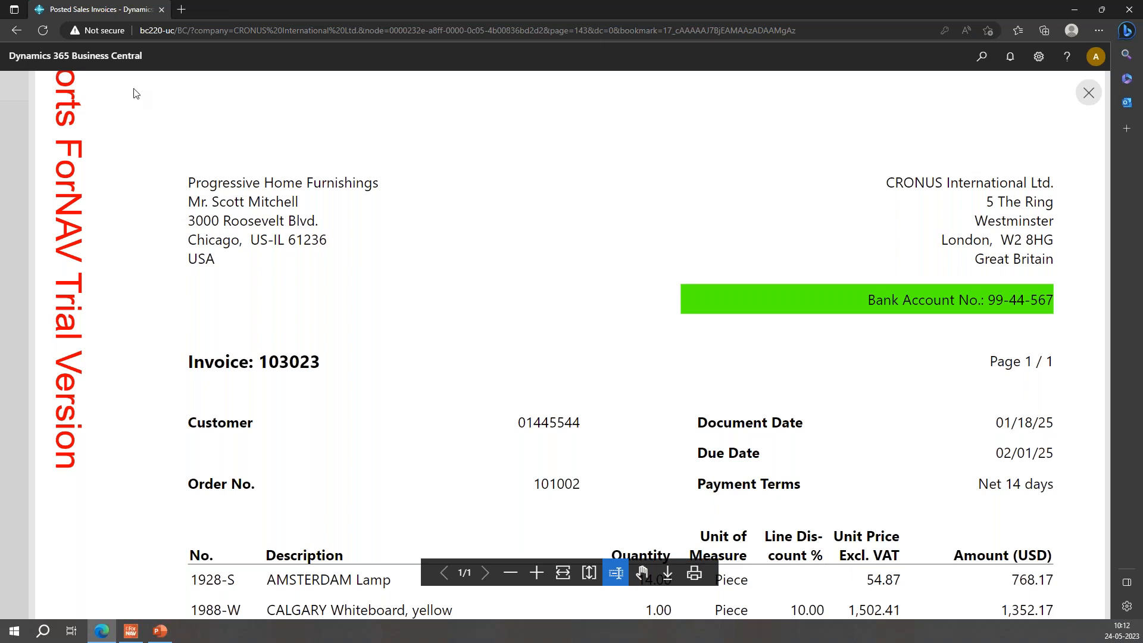
pyautogui.click(18, 33)
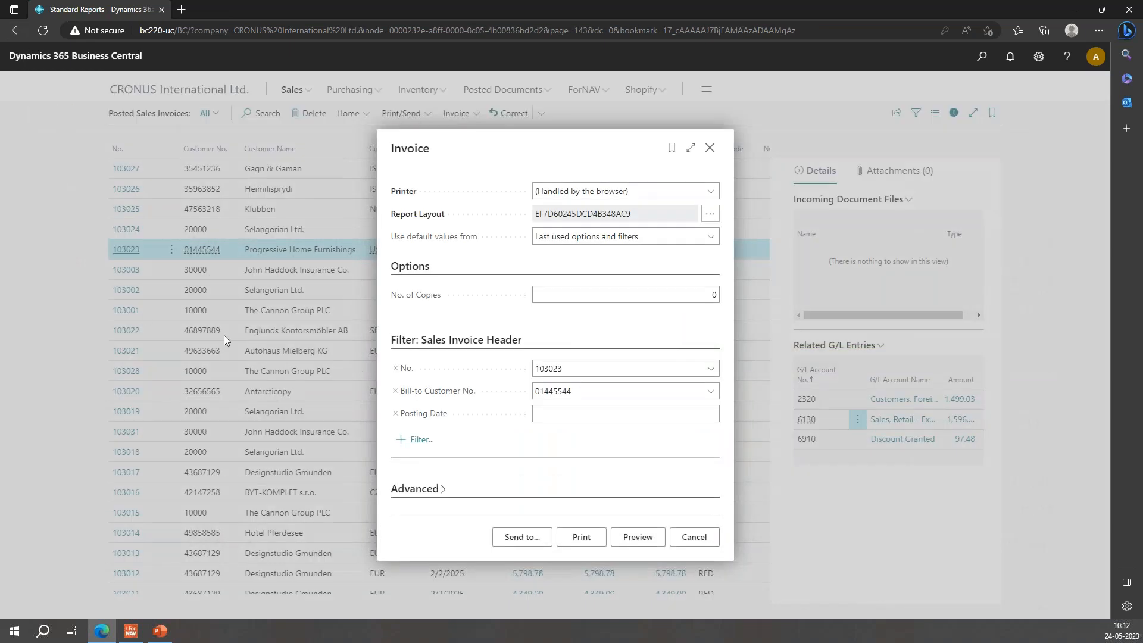
pyautogui.click(709, 147)
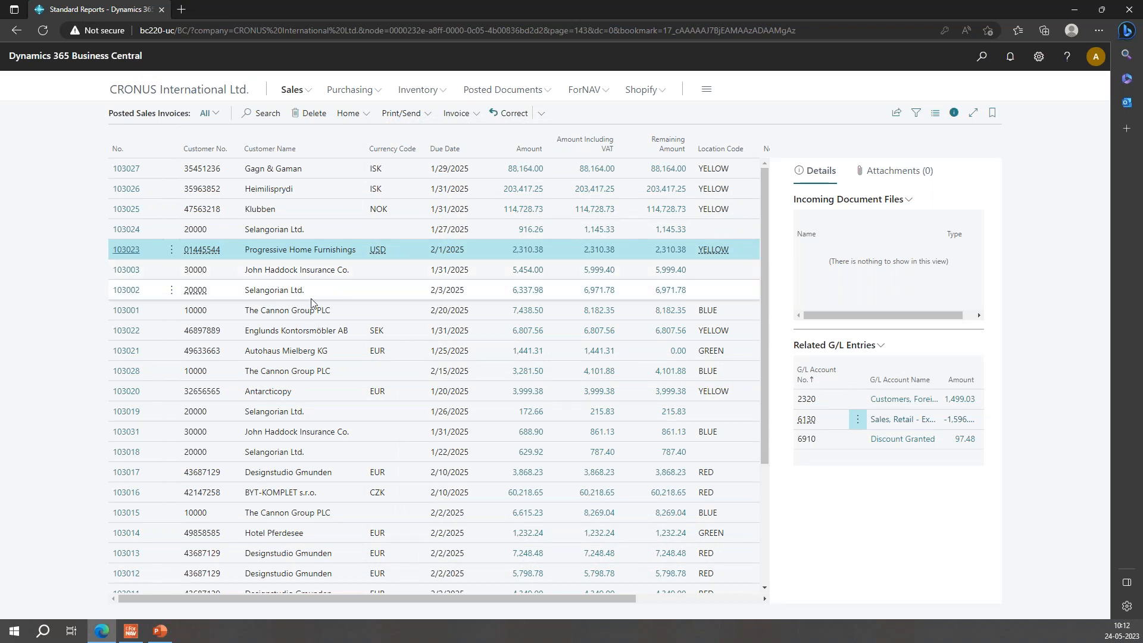
# Preview the printout of the posted sales invoice for John Haddock Insurance Co. with amount 5,454.00
pyautogui.click(318, 271)
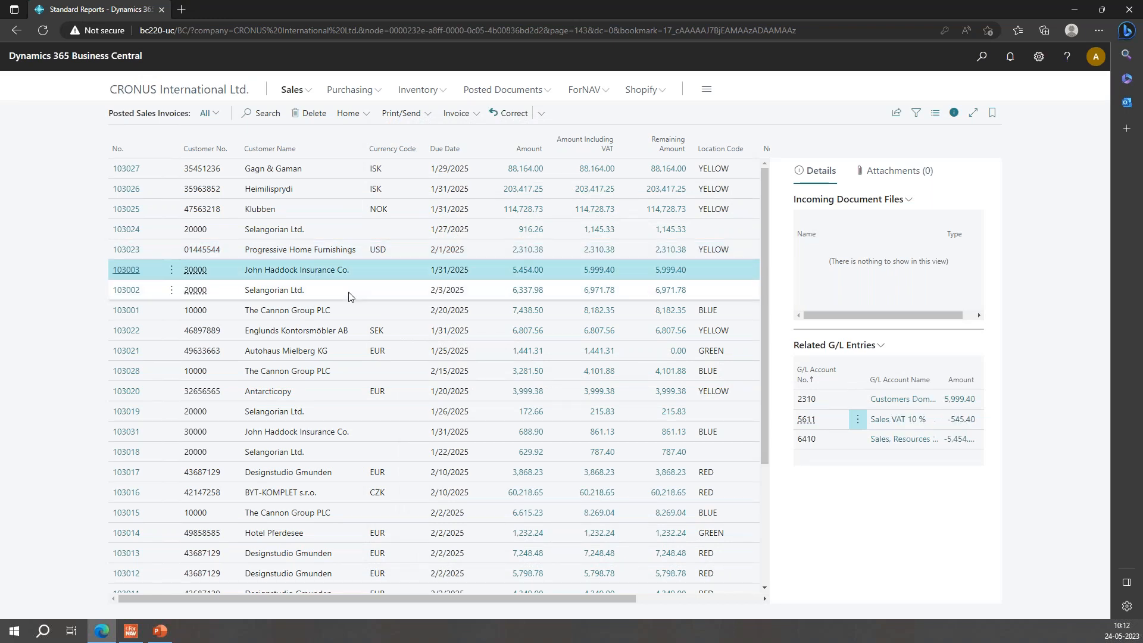
pyautogui.click(410, 114)
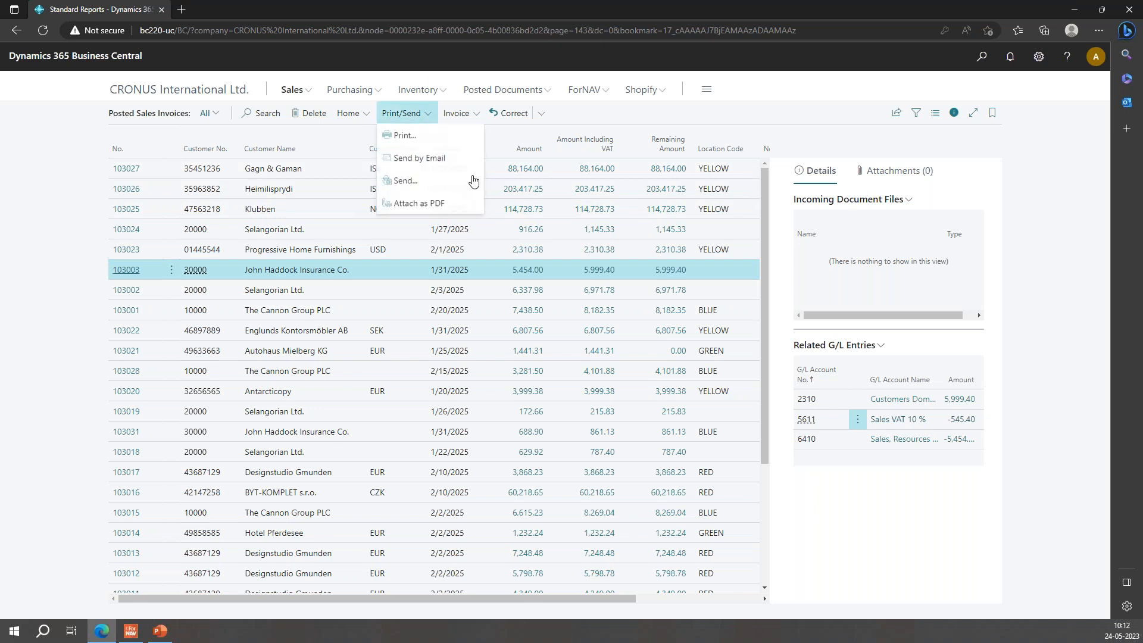
pyautogui.click(416, 136)
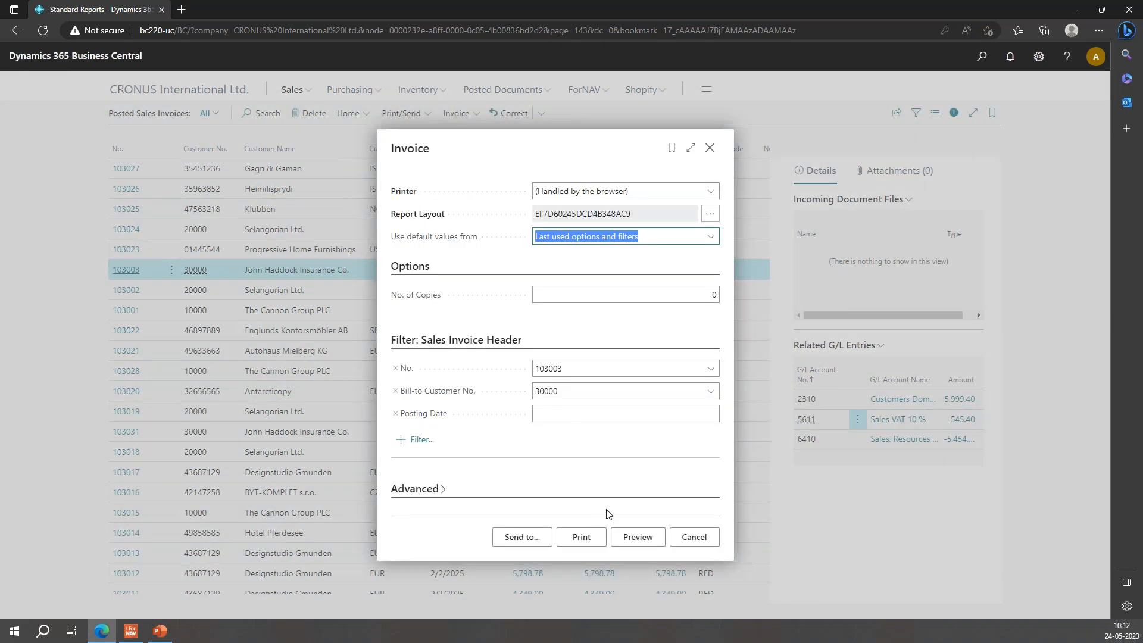
pyautogui.click(647, 545)
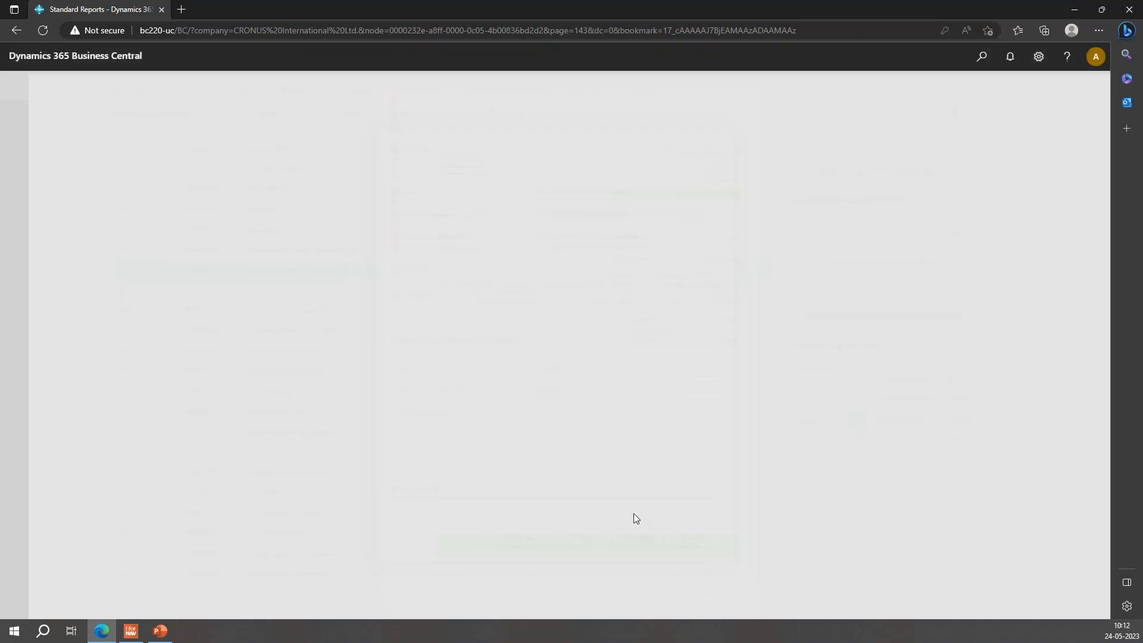
# Examine the bank account number and footer IBAN on the John Haddock Insurance Co. invoice preview at page width
pyautogui.click(562, 572)
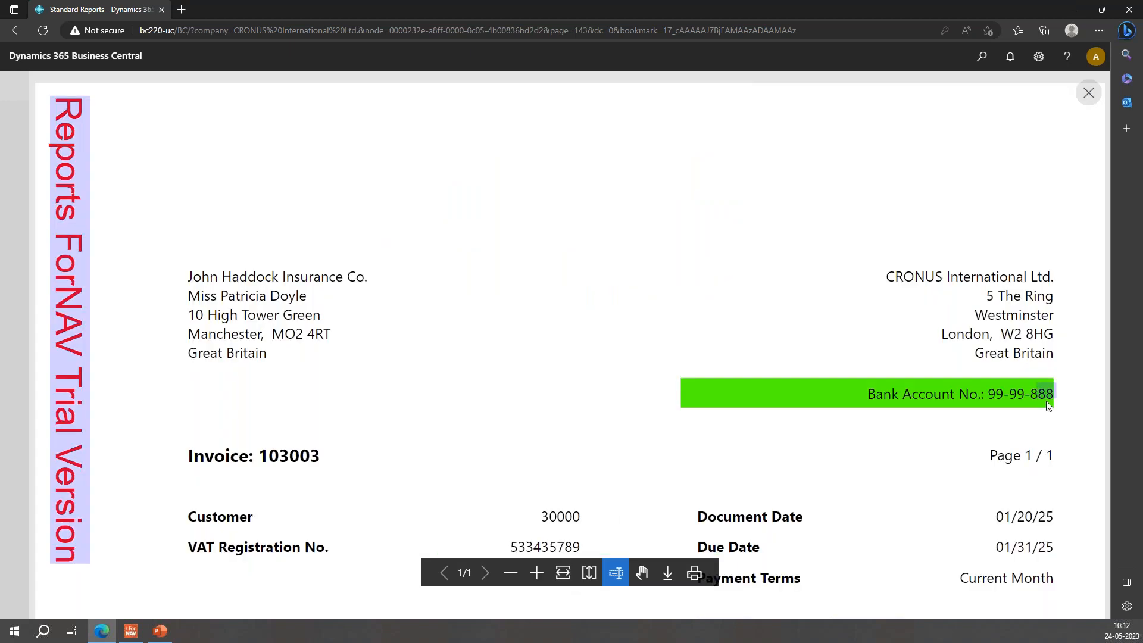
pyautogui.scroll(-3, 1035, 400)
pyautogui.scroll(-10, 1031, 401)
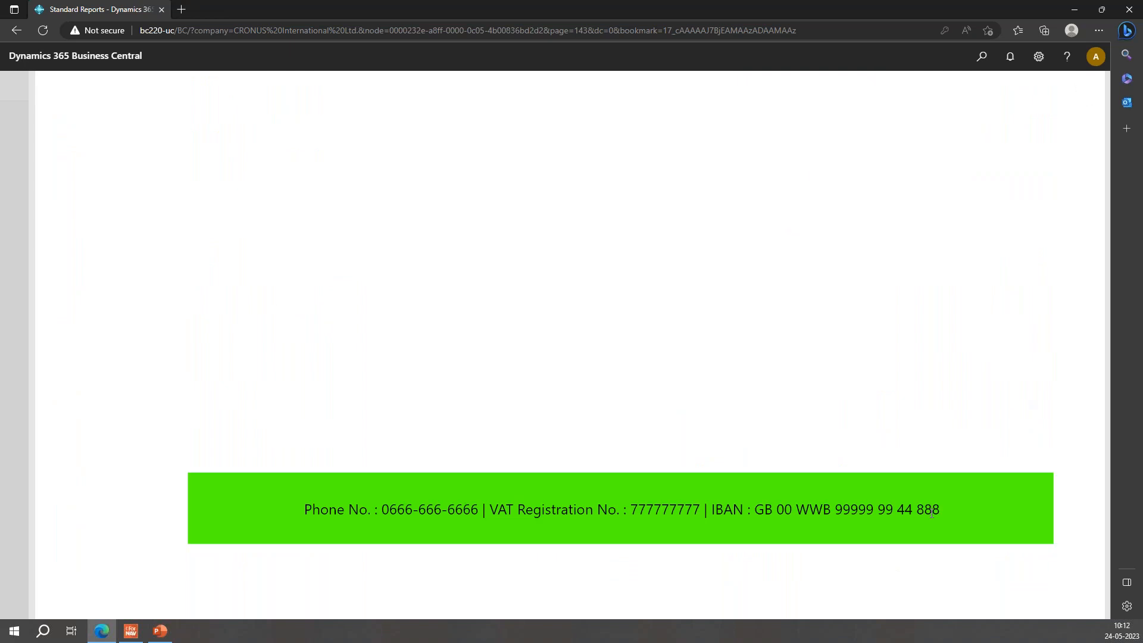
pyautogui.scroll(10, 939, 512)
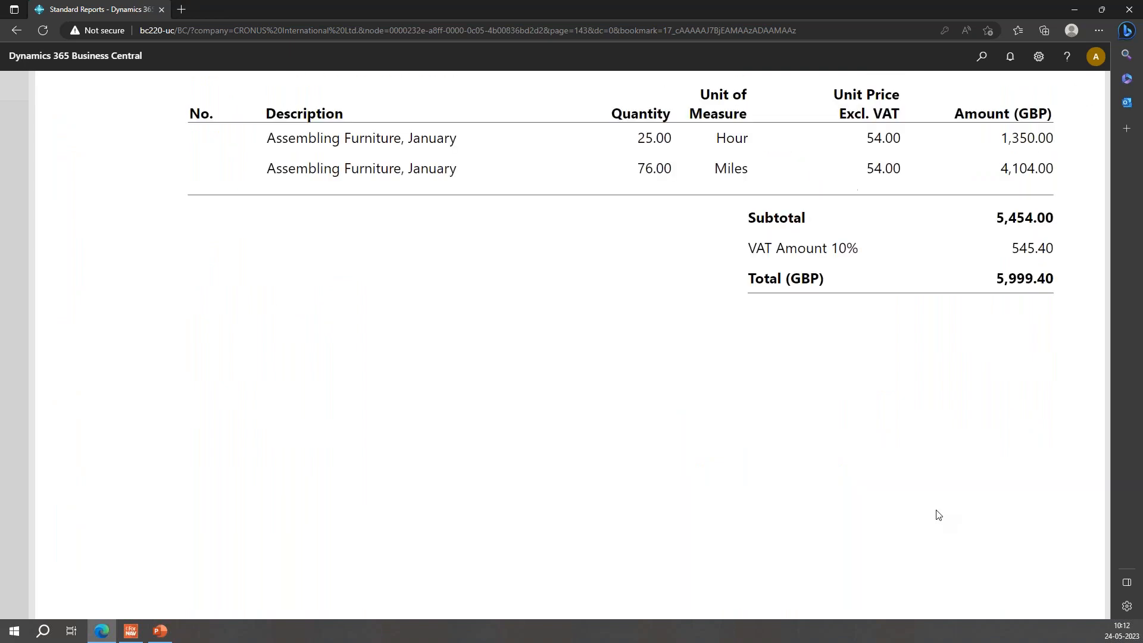
pyautogui.scroll(3, 938, 512)
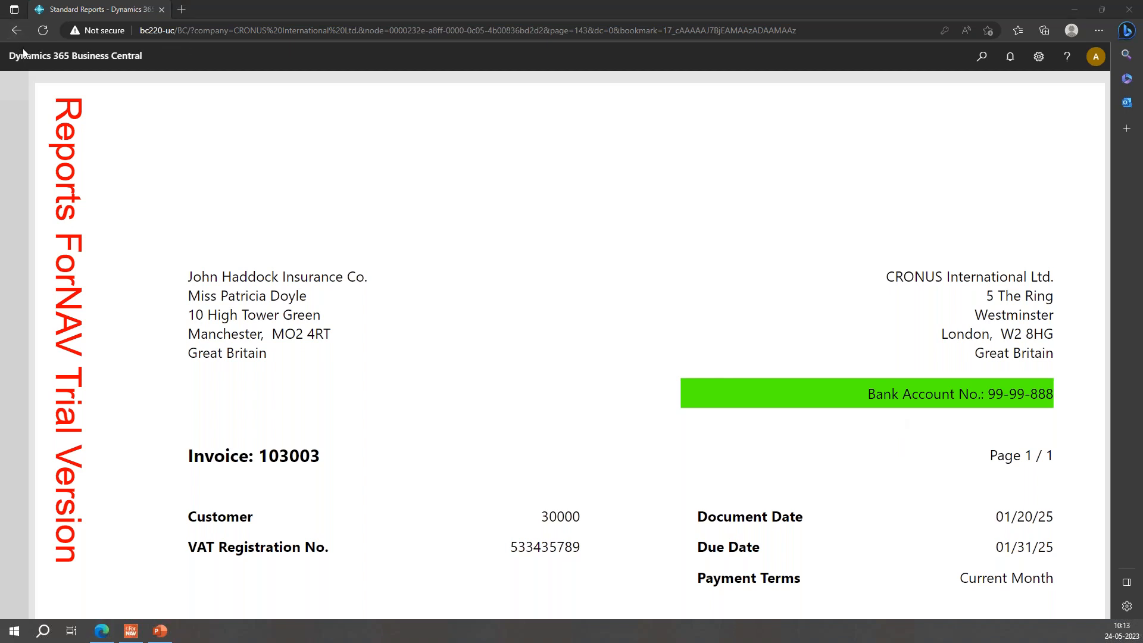
pyautogui.hotkey('alt', 'Tab')
pyautogui.press('Right')
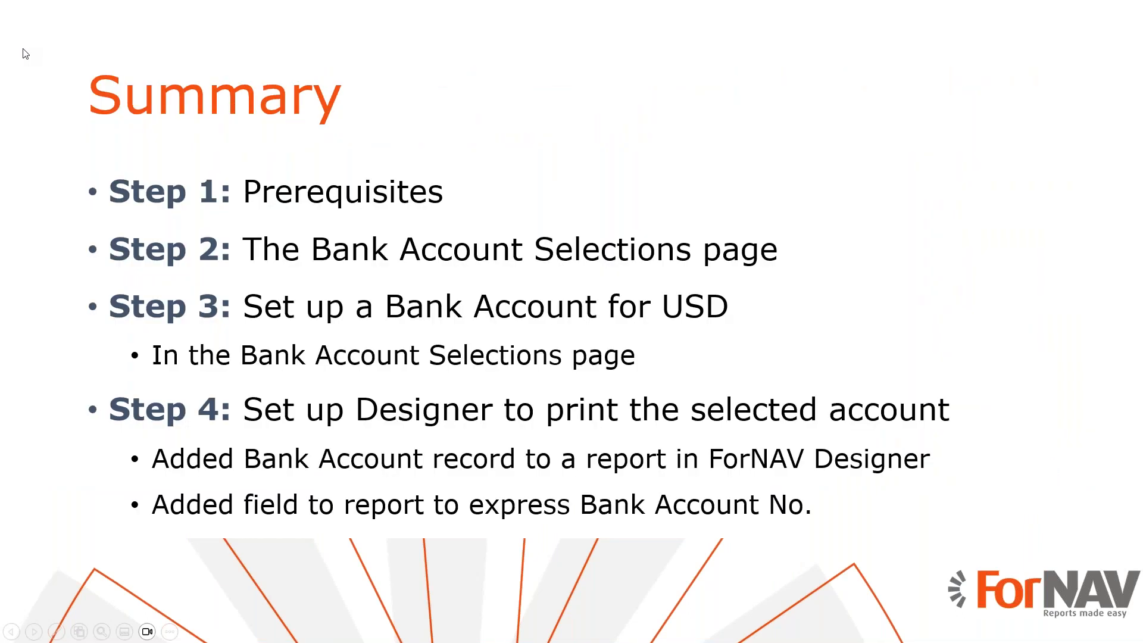